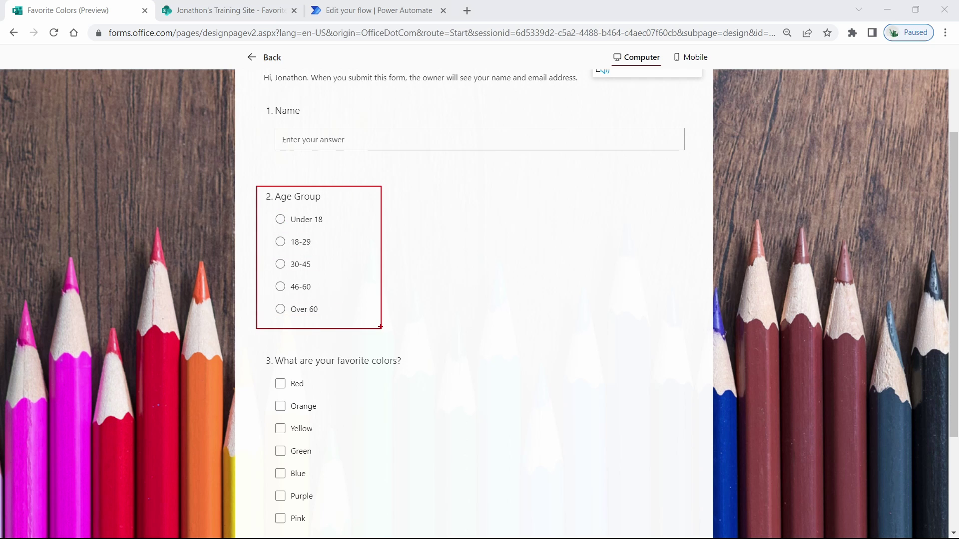
Step: Examine the form preview's age group and favorite colors questions, and view the existing item's details in the SharePoint Favorite Colors list
scroll(430, 290, down, 3)
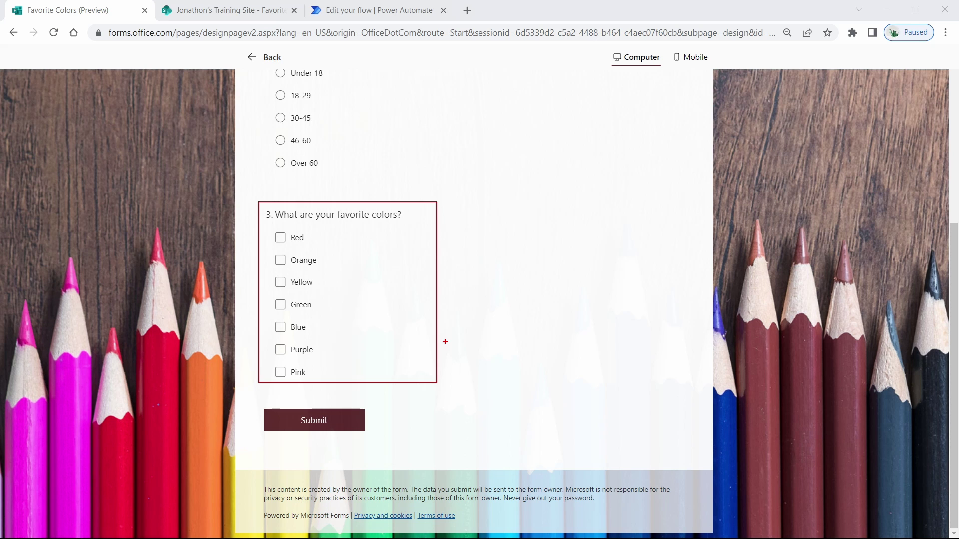
key(Escape)
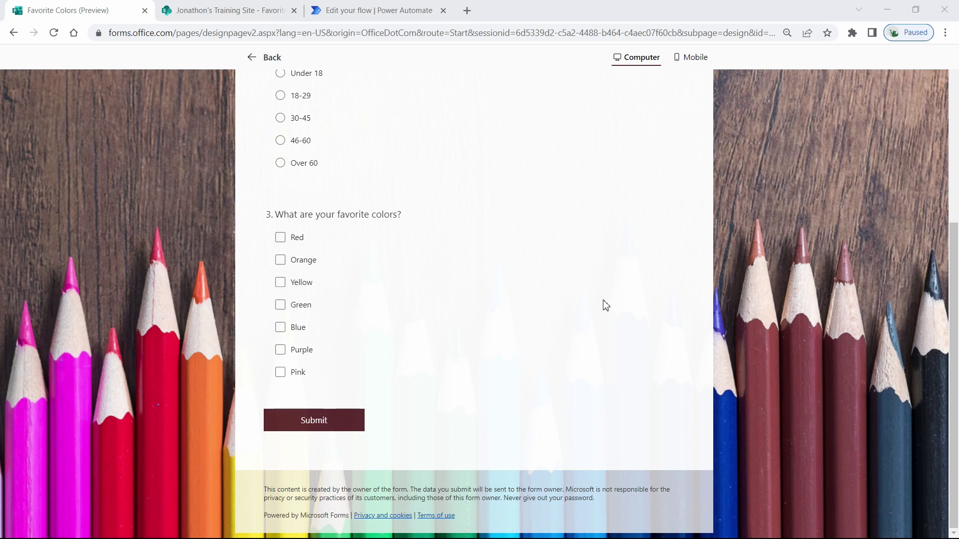
click(230, 15)
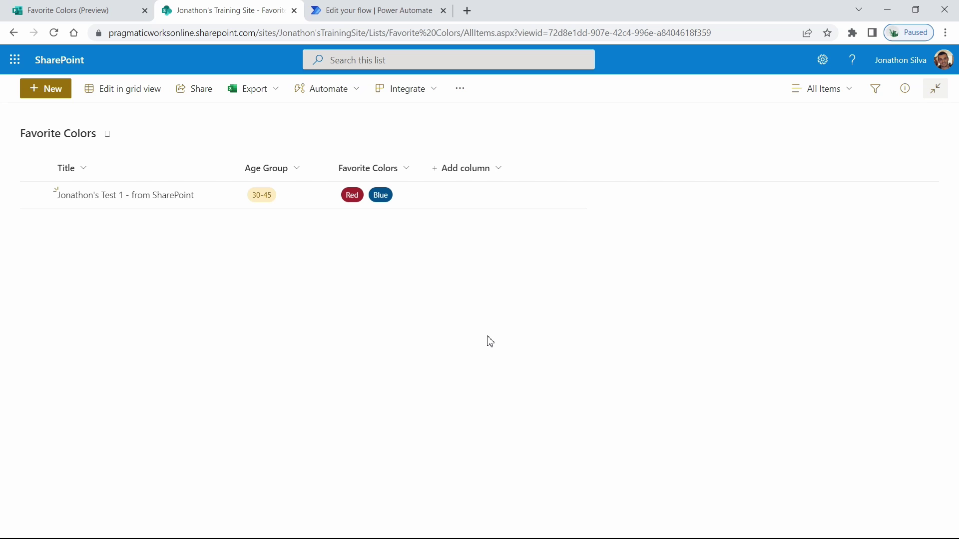
double_click(300, 206)
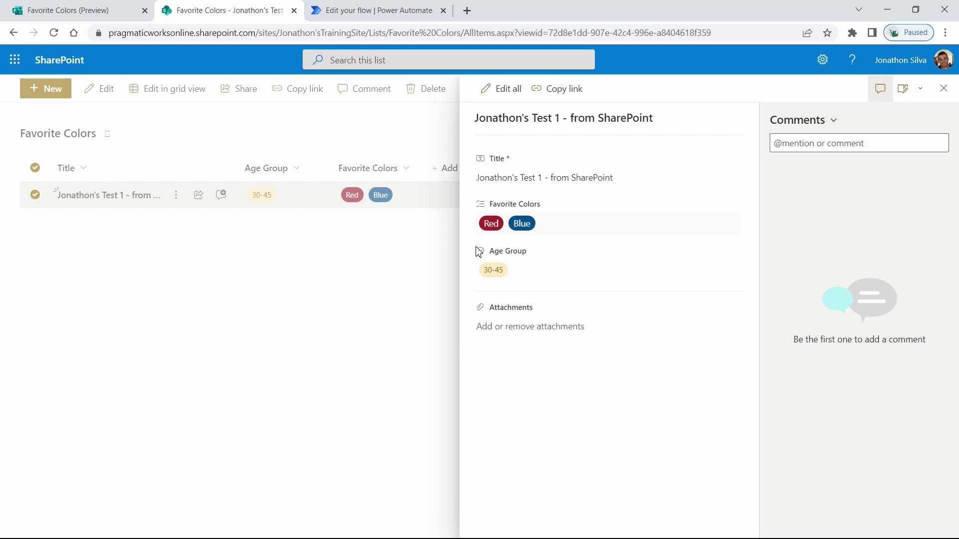
click(417, 363)
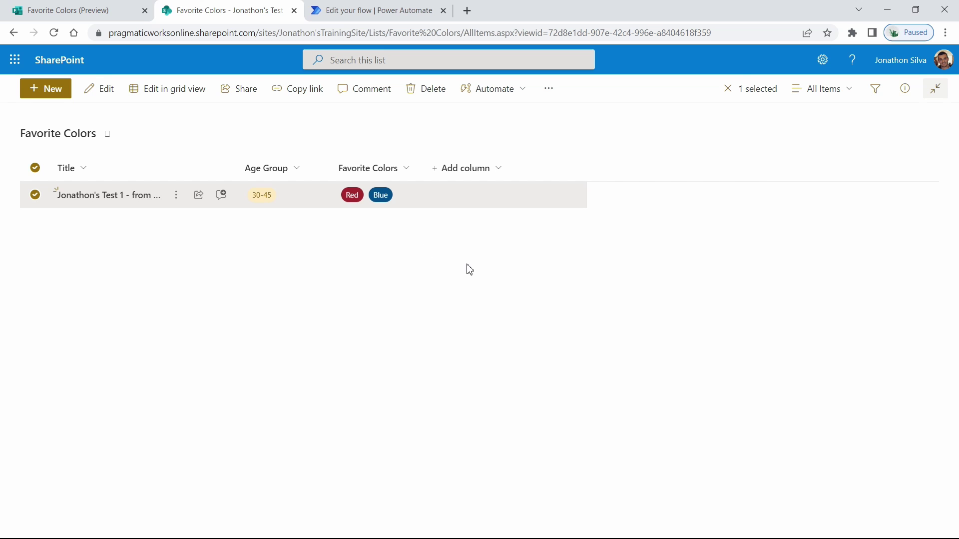
Step: Switch to the Power Automate flow and expand the form response trigger and the Get response details action to review their settings
click(376, 18)
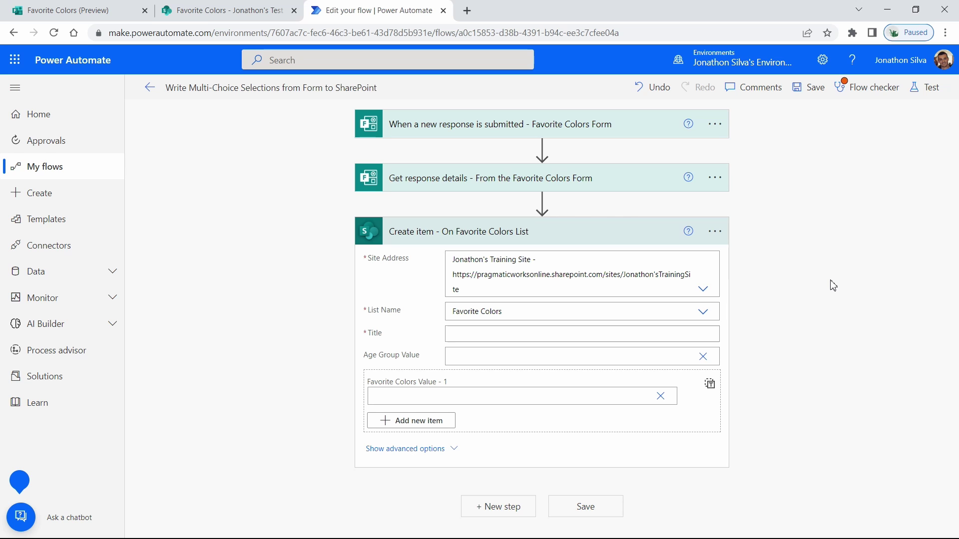
click(544, 133)
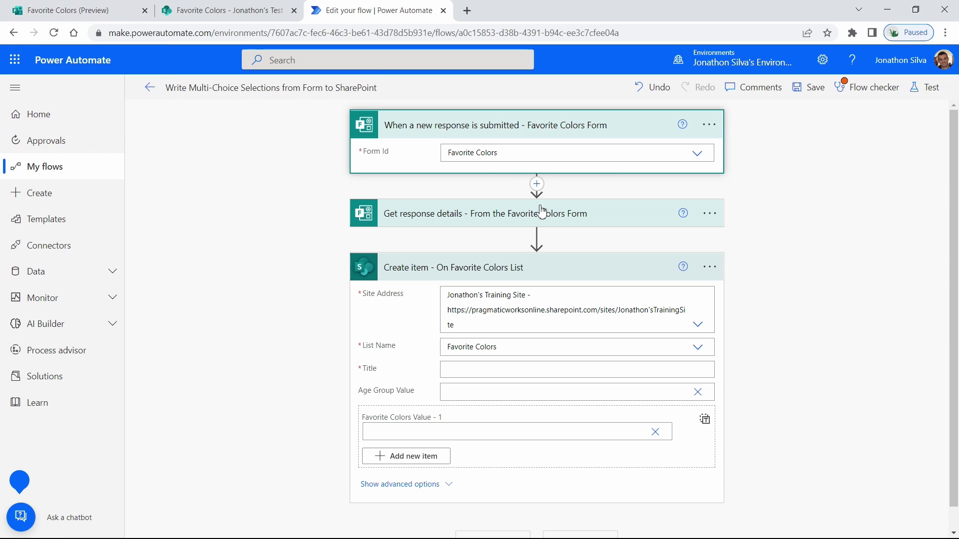
click(537, 221)
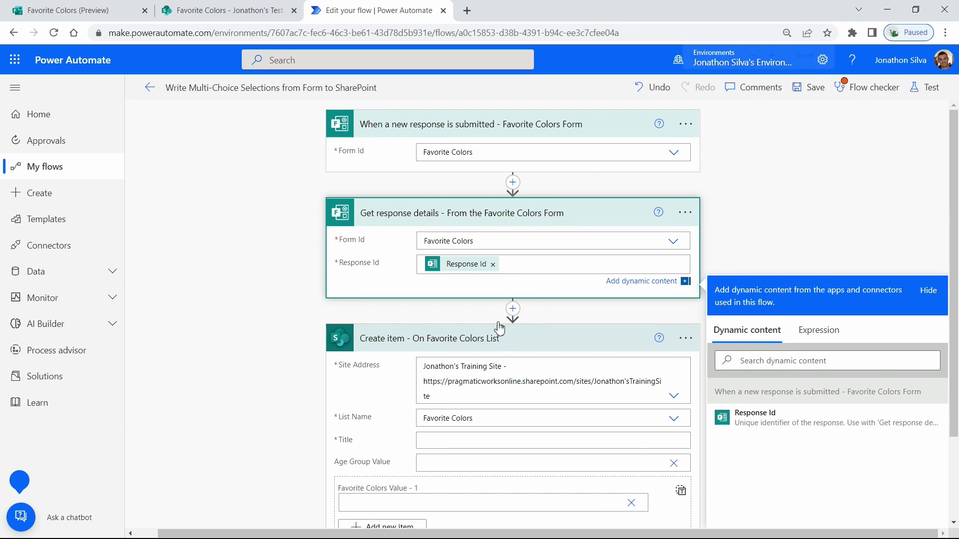
Step: Map the Title field of the Create item action to the Name answer from the form response
key(ctrl+minus)
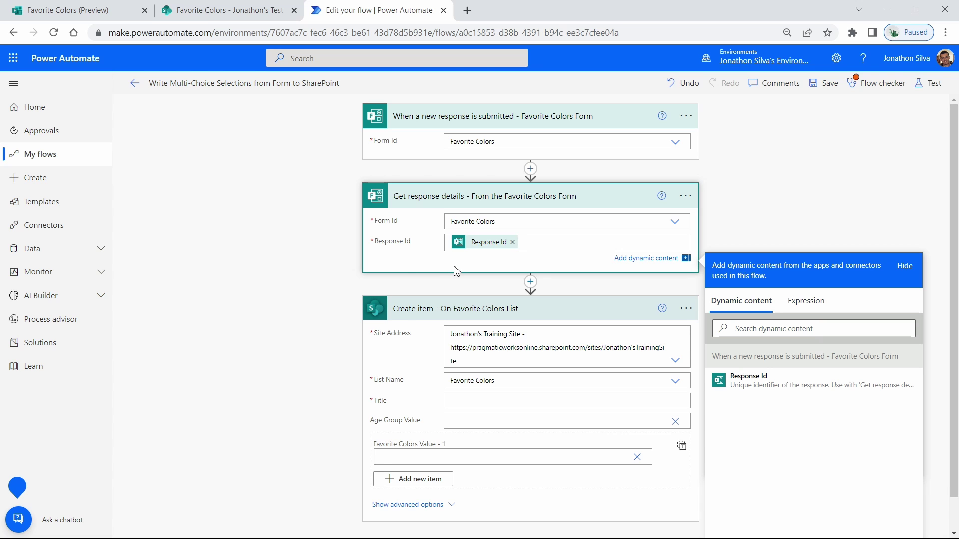
scroll(479, 272, down, 1)
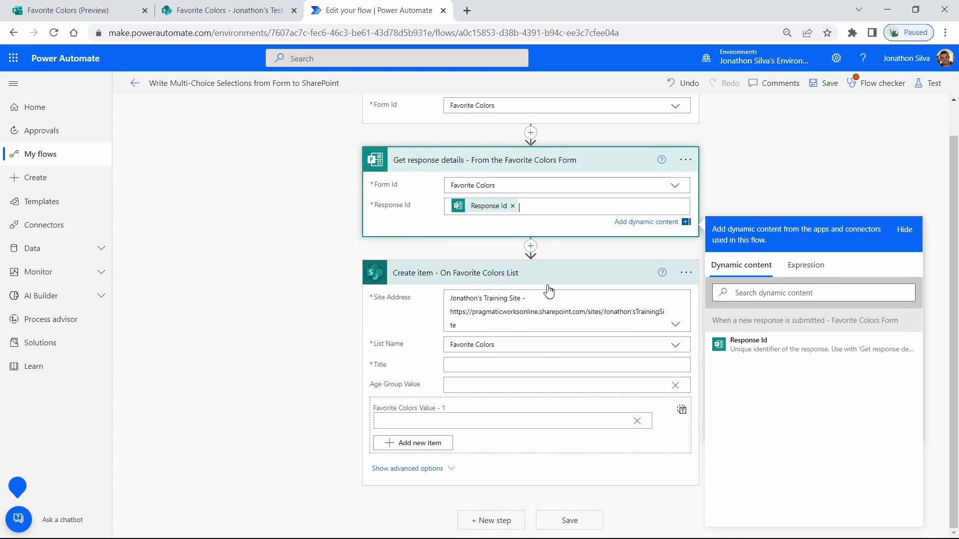
click(539, 364)
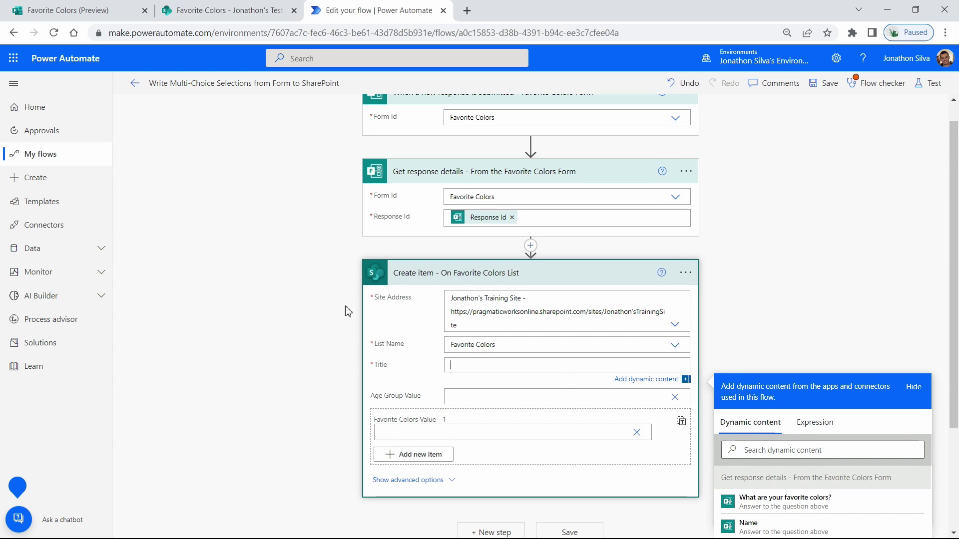
scroll(348, 310, down, 3)
click(492, 216)
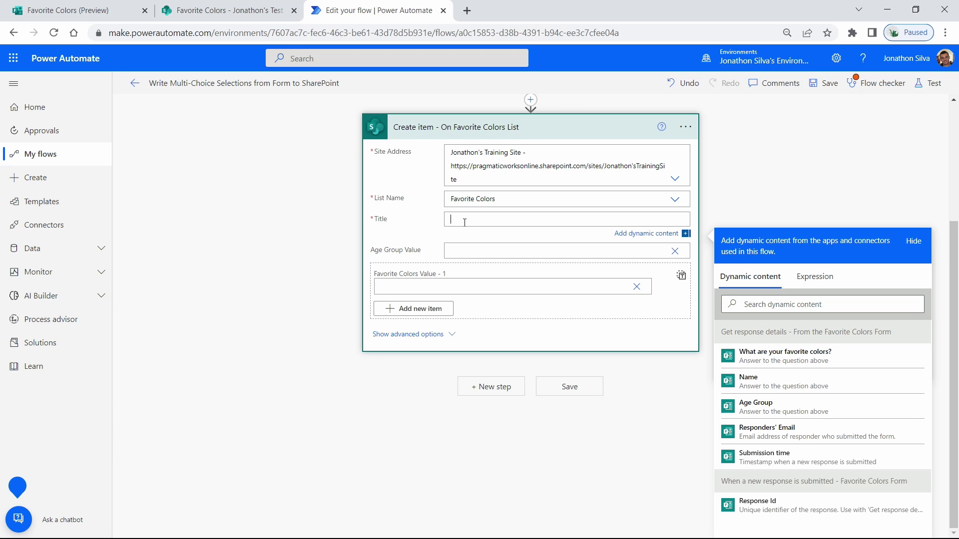
click(814, 391)
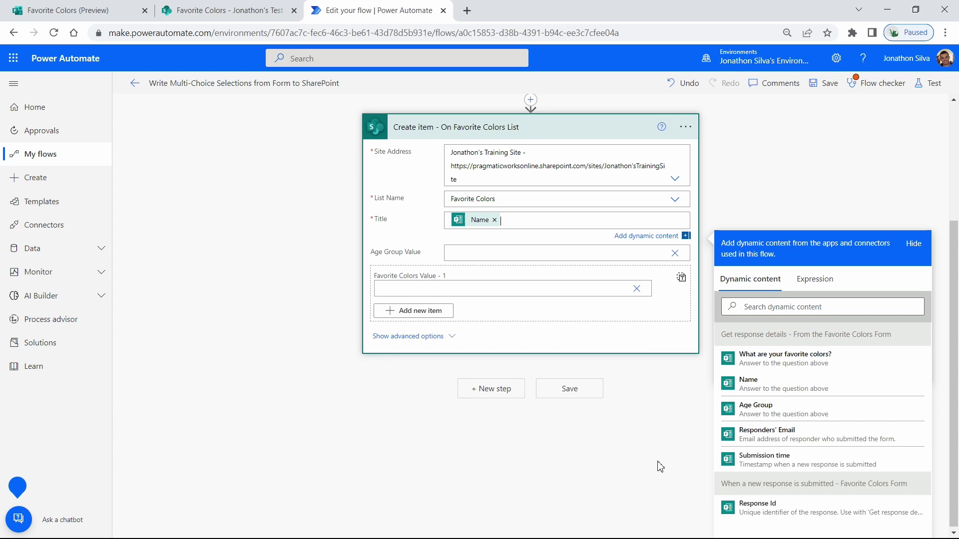
Step: Set Age Group Value in the Create item action to a custom value, the Age Group answer from the form
click(534, 254)
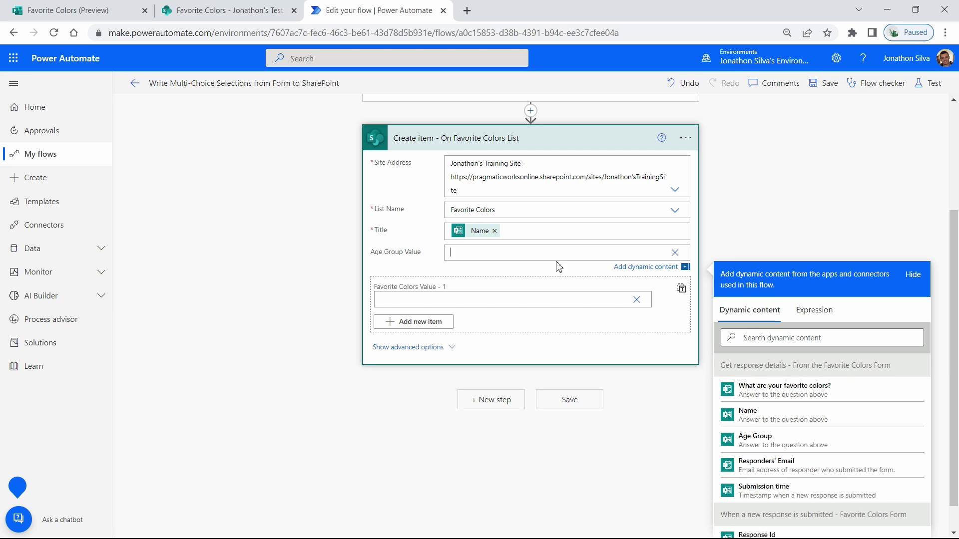
click(678, 256)
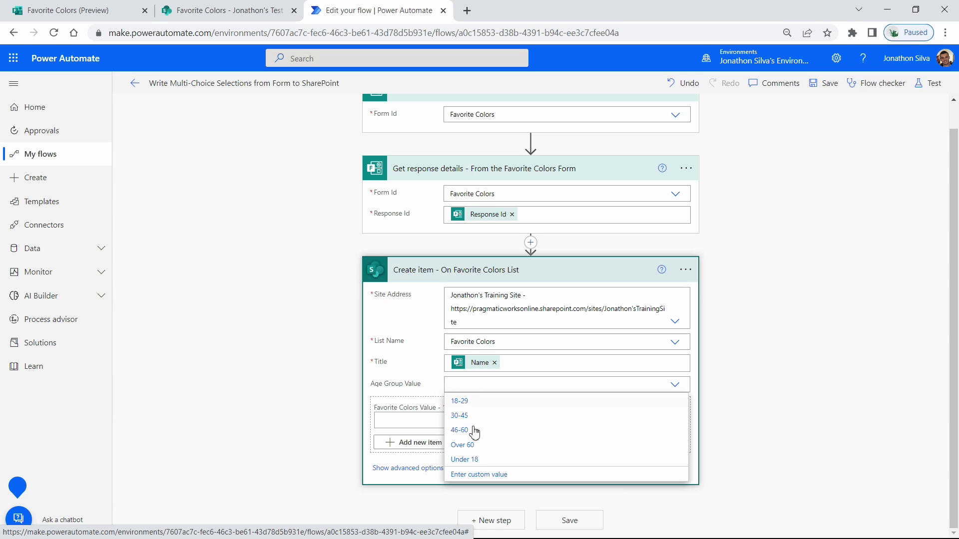
click(493, 475)
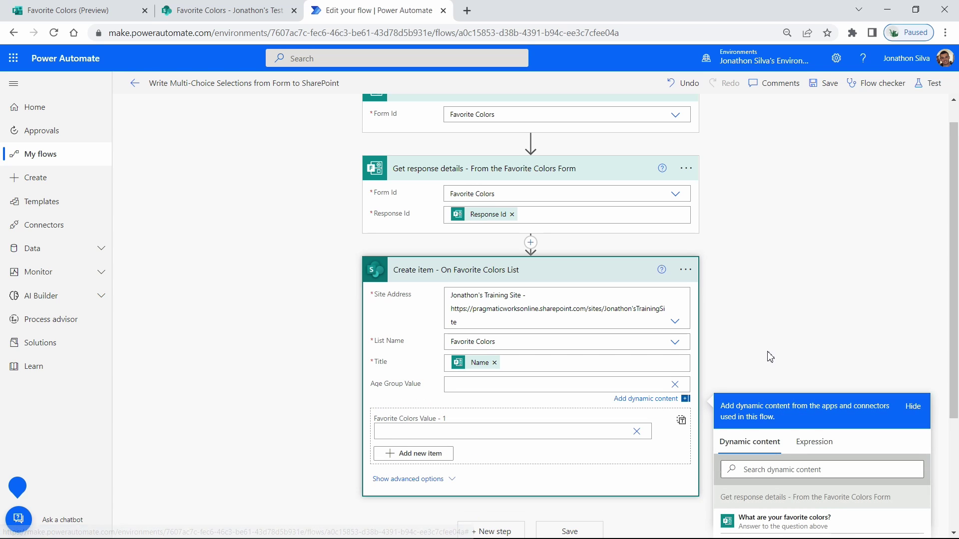
scroll(794, 300, down, 3)
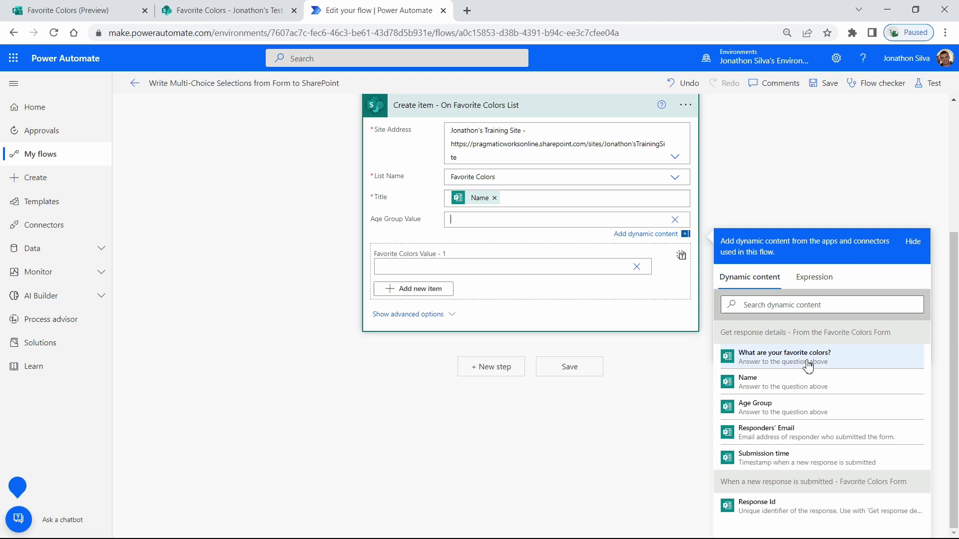
click(798, 410)
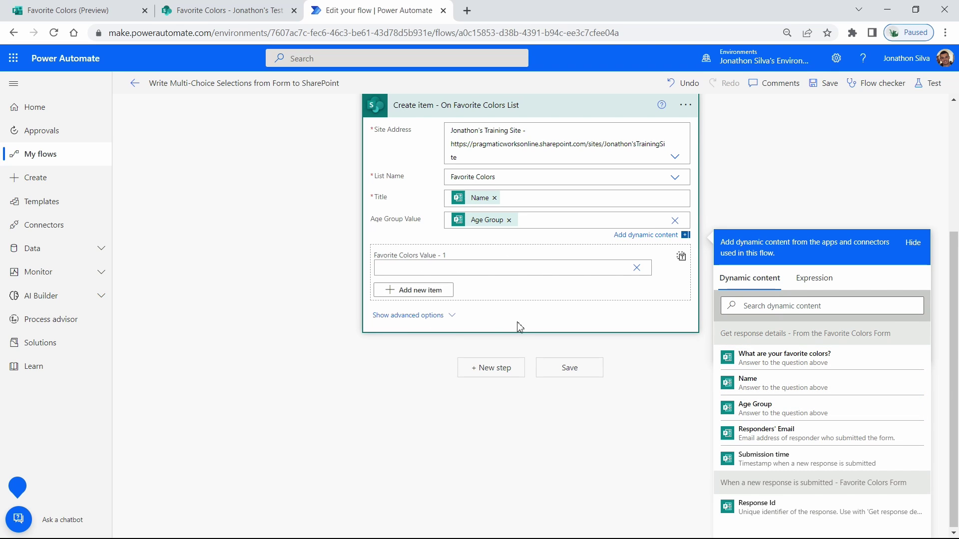
Step: Set Favorite Colors Value - 1 to a custom value, the "What are your favorite colors?" answer from the form
click(636, 273)
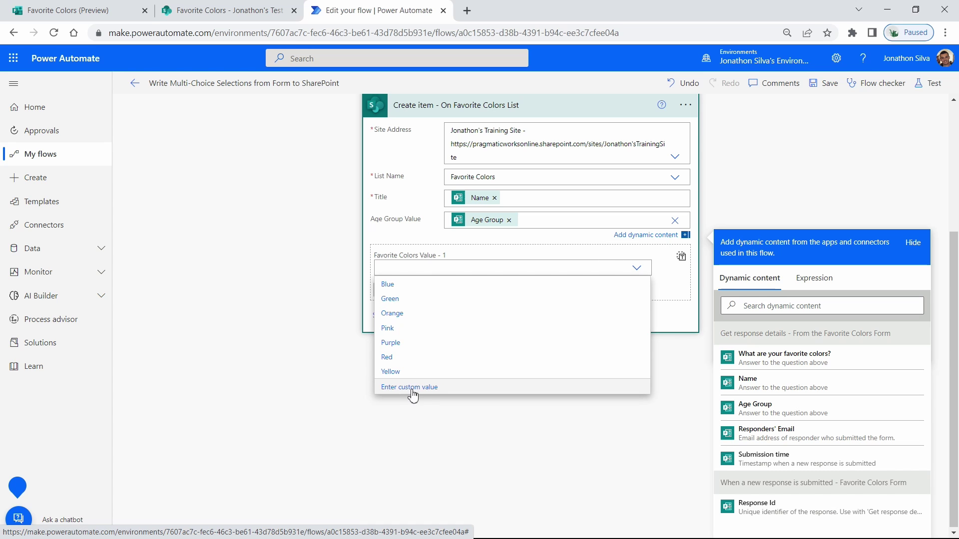
click(409, 395)
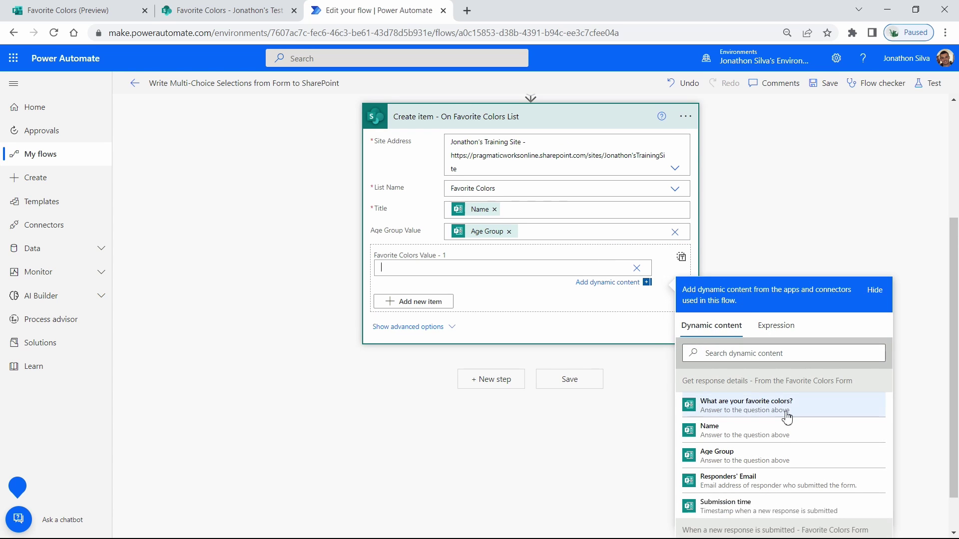
scroll(784, 415, down, 1)
click(731, 358)
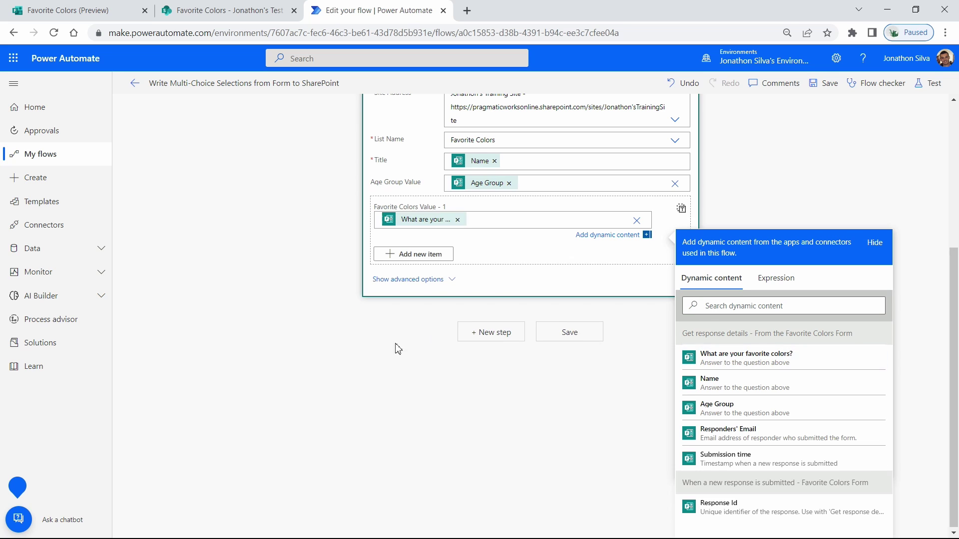
scroll(365, 349, up, 1)
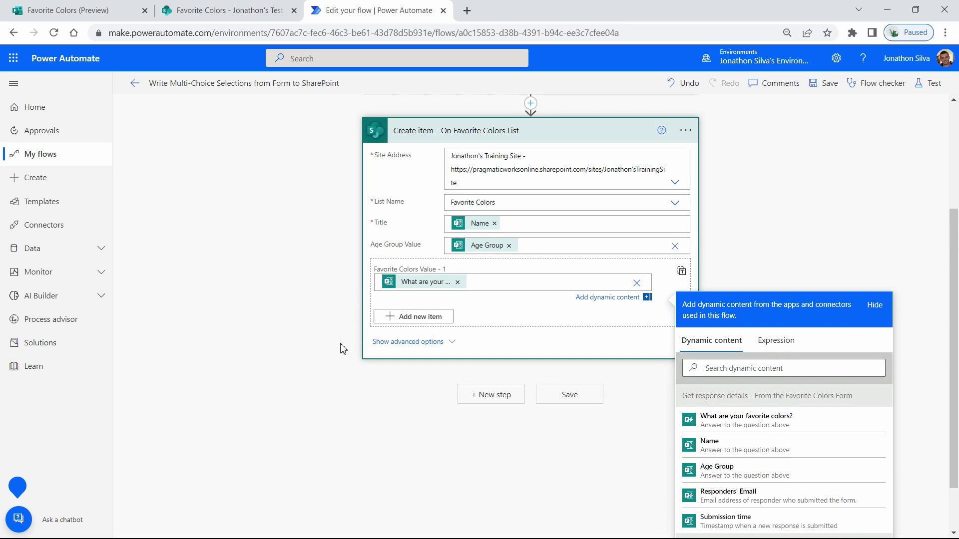
click(315, 347)
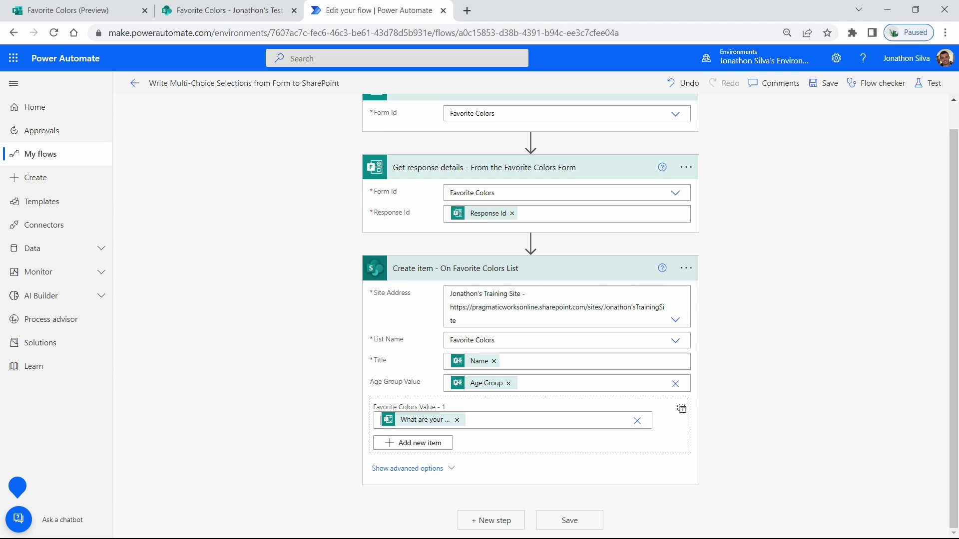
drag(369, 373, 692, 394)
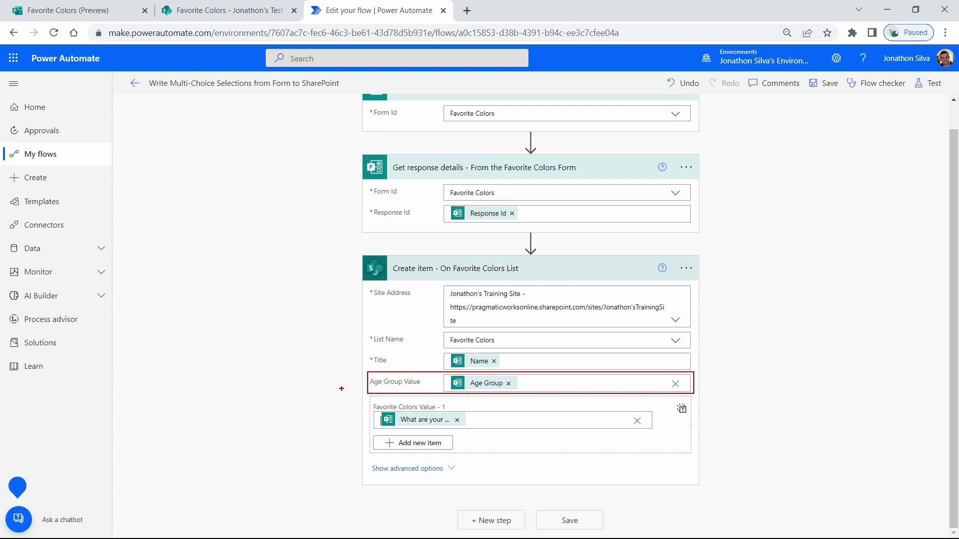
drag(340, 383, 364, 380)
key(Escape)
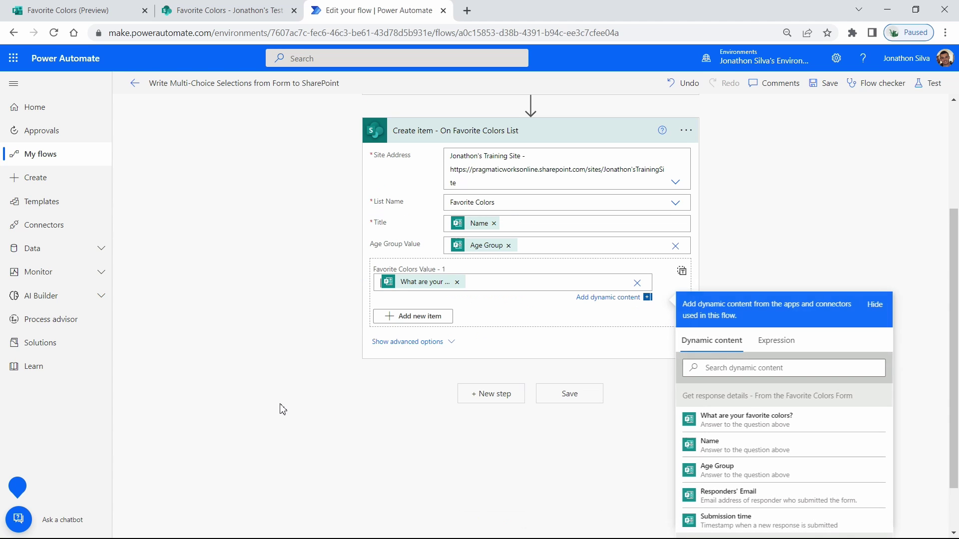
Step: Add a second Favorite Colors value row to the Create item action and delete that row again
click(553, 339)
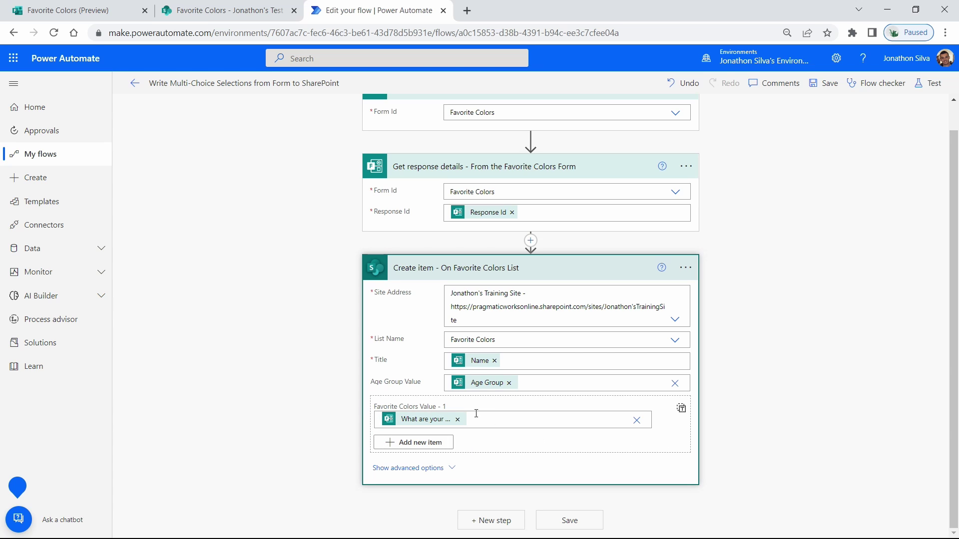
click(432, 443)
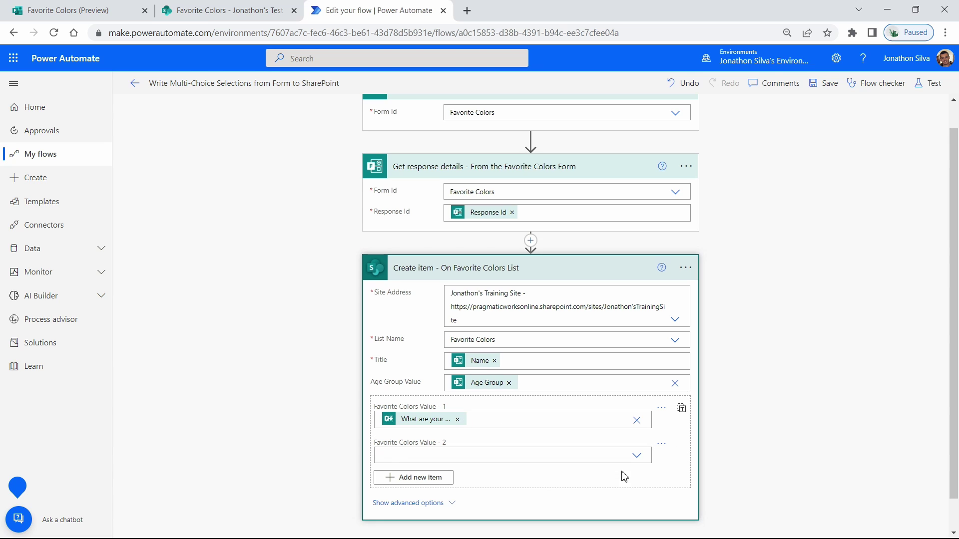
click(663, 451)
click(675, 464)
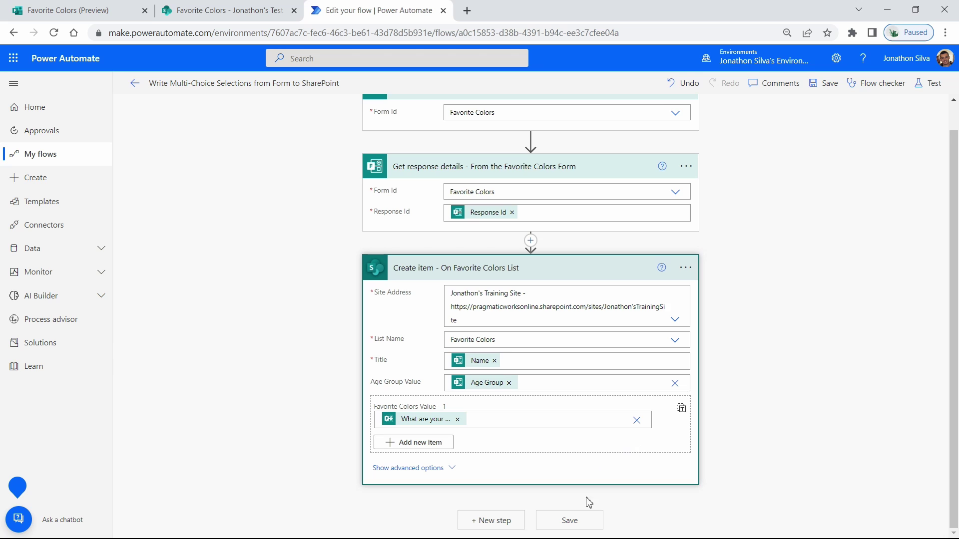
Step: Save the flow and start a manual test run
click(570, 520)
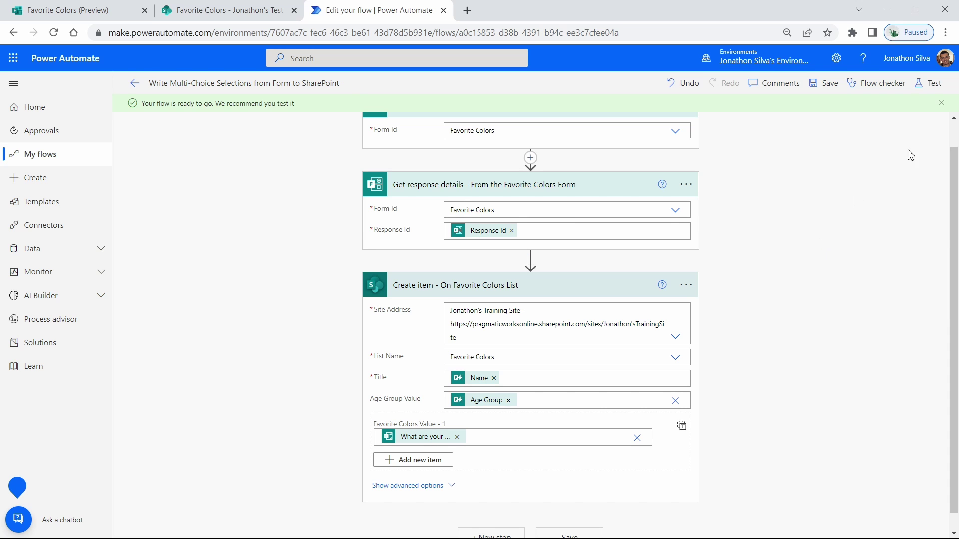
click(921, 92)
click(783, 110)
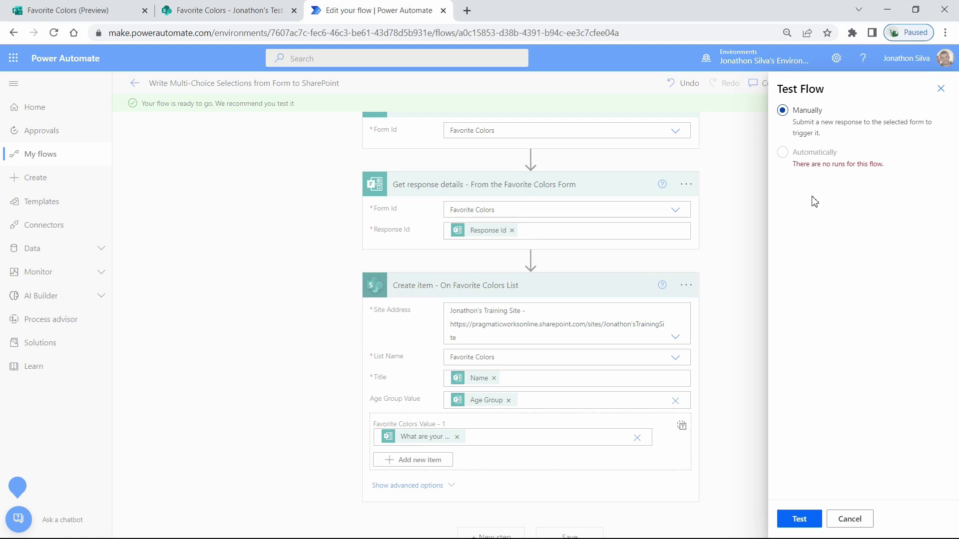
click(799, 519)
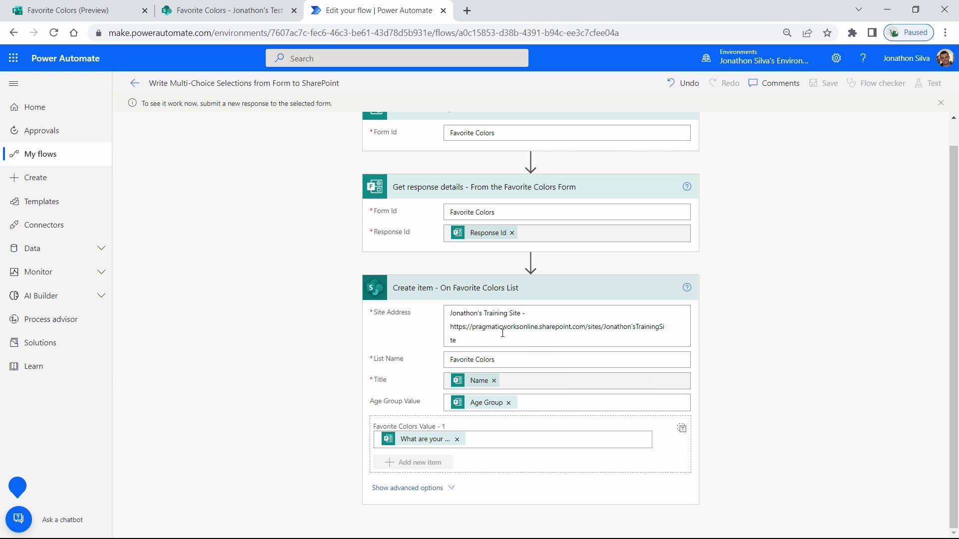
Step: In the Favorite Colors form preview, answer the Name question with a test name ending in "Test 2 - From the Form"
click(89, 11)
scroll(479, 204, up, 5)
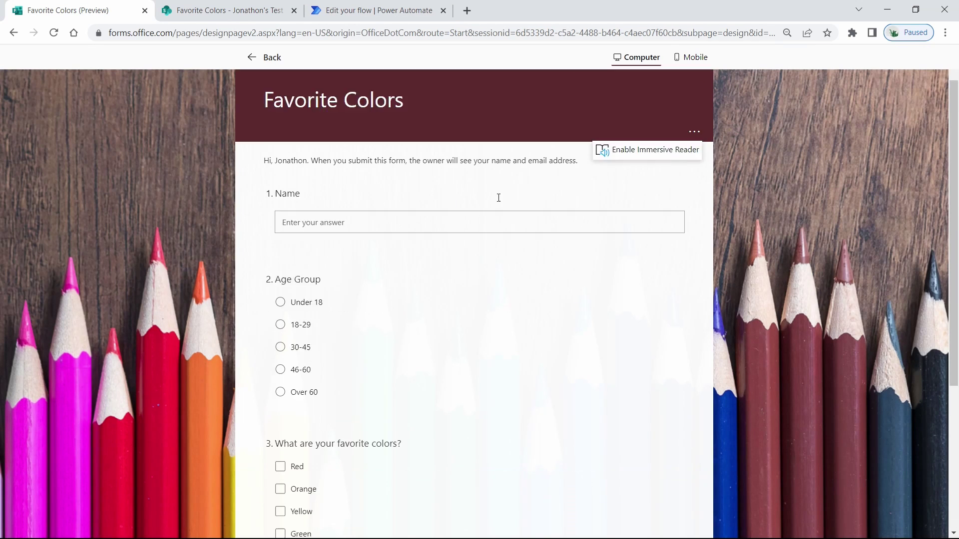
click(325, 244)
text(Jonathon\s Test)
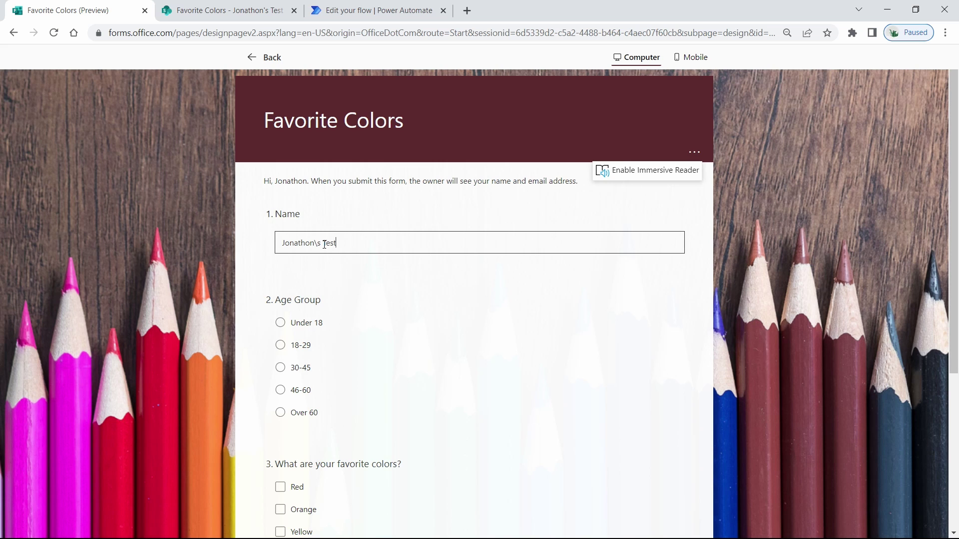
text( 2 - From the Form)
Step: Check the existing item's age group and favorite colors in the SharePoint Favorite Colors list
scroll(344, 306, down, 2)
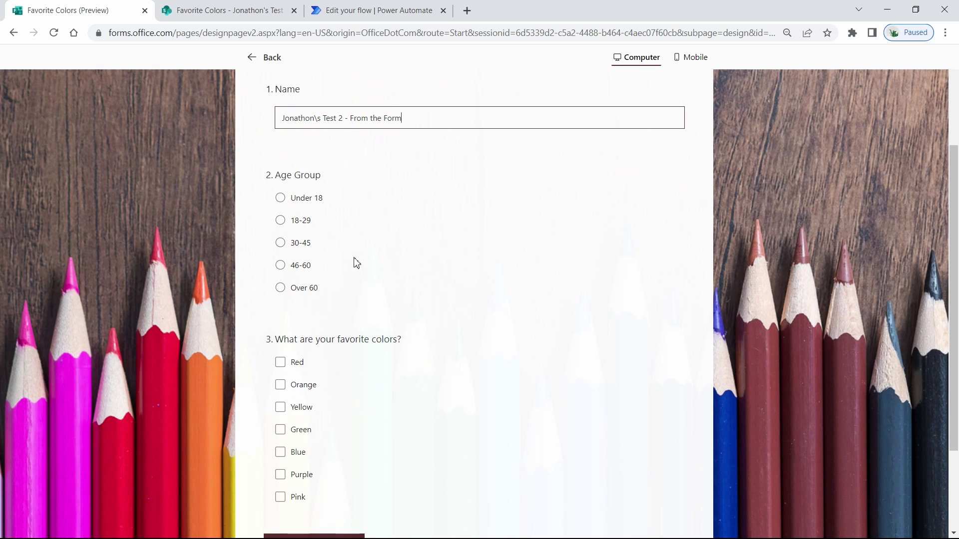
click(253, 12)
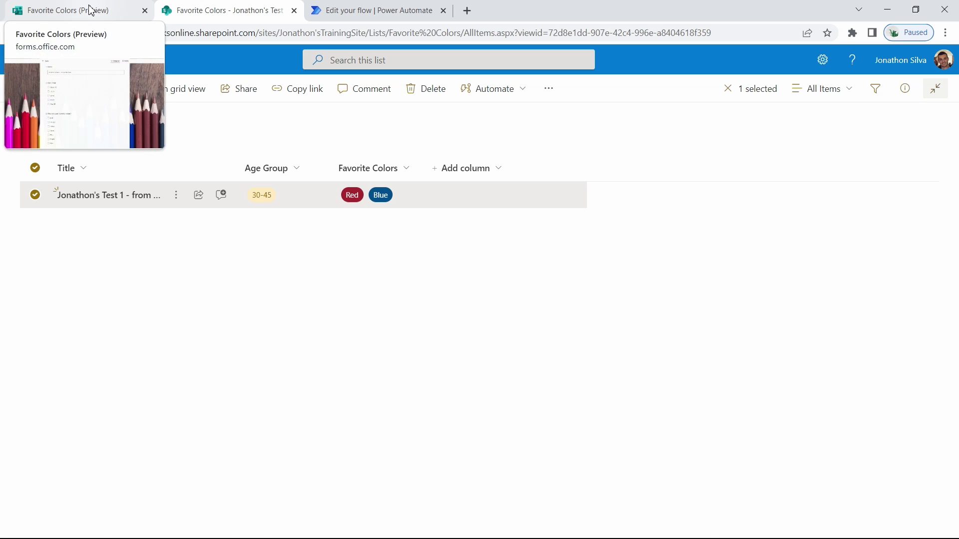
Step: In the Favorite Colors form preview, choose the 30-45 age group and select Red and Blue as favorite colors
click(61, 11)
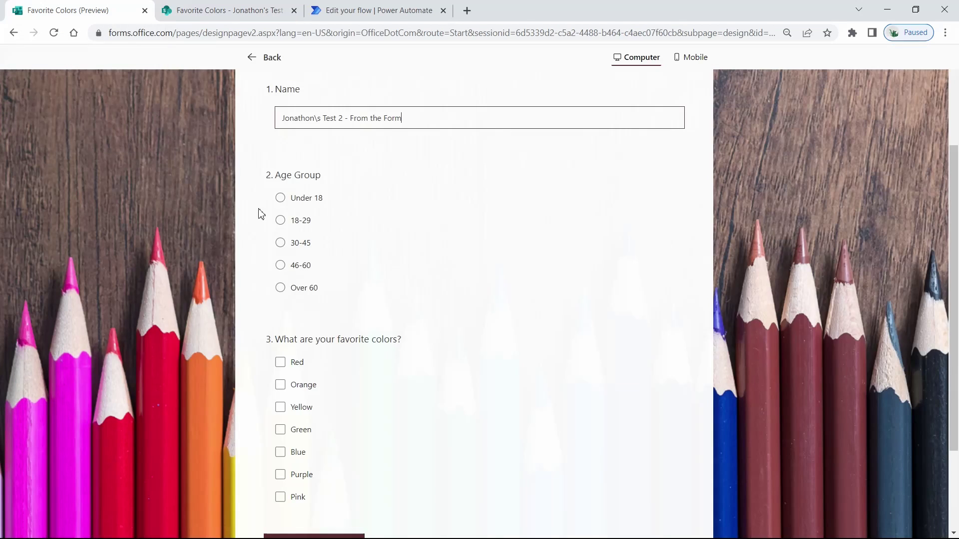
click(280, 243)
scroll(350, 264, down, 3)
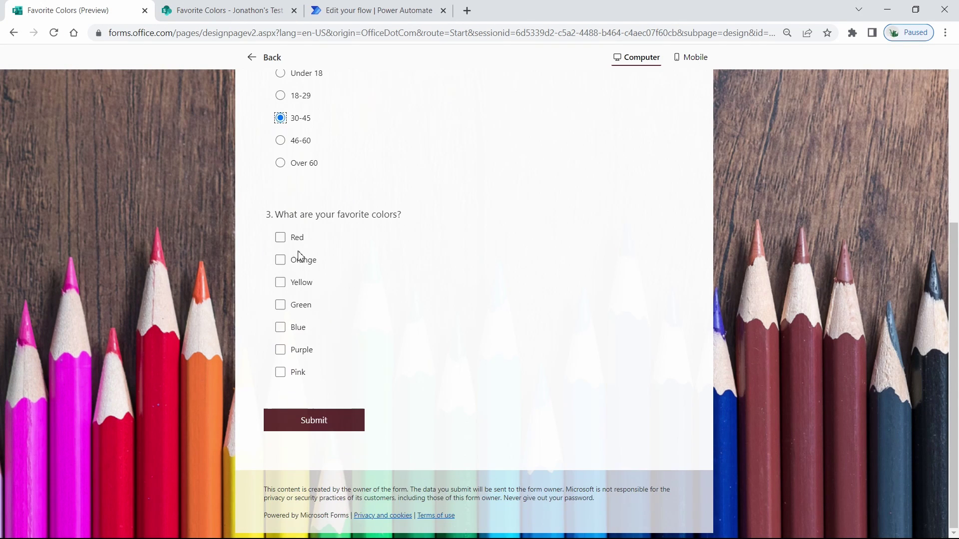
click(253, 12)
click(94, 14)
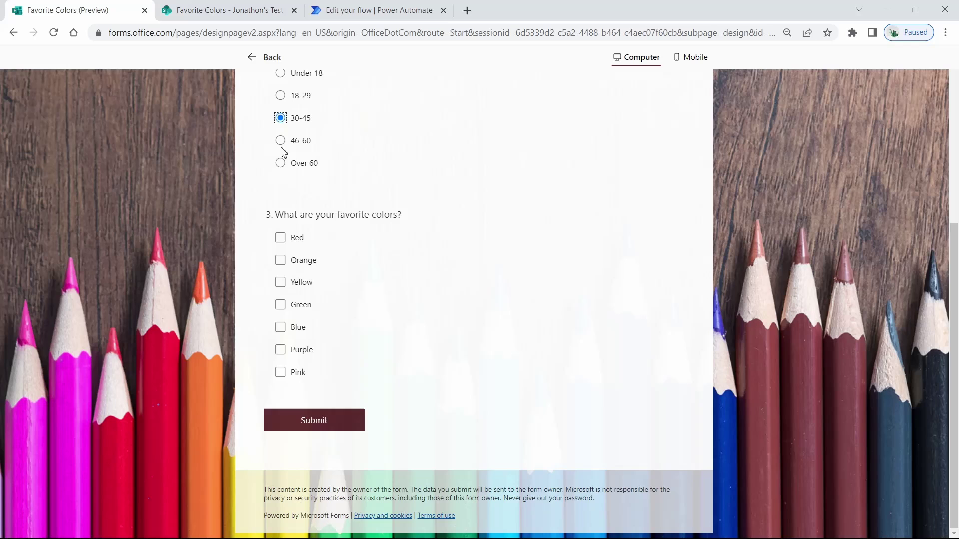
click(285, 243)
click(281, 328)
scroll(387, 354, up, 3)
scroll(387, 353, up, 1)
scroll(372, 288, down, 1)
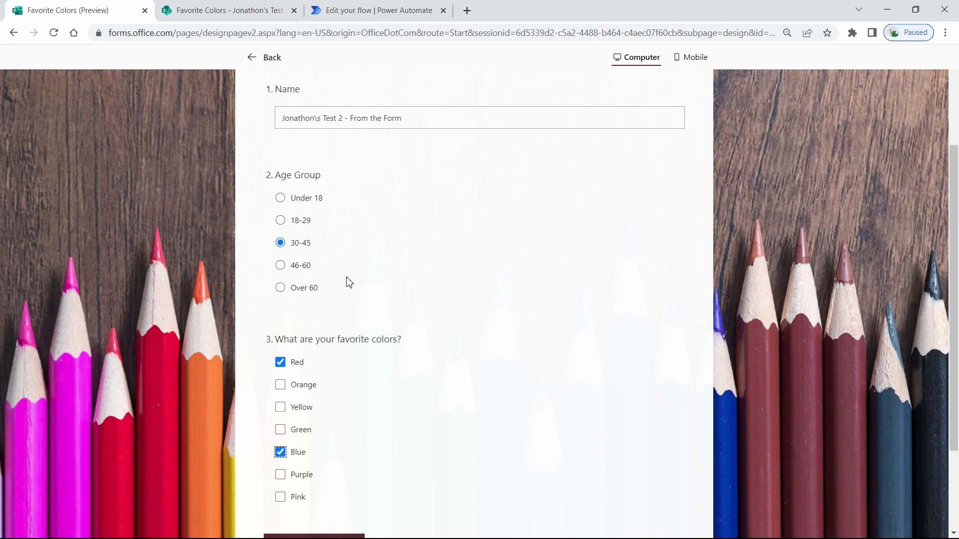
Step: Replace the stray backslash in the Name answer with an apostrophe and submit the form response
click(320, 119)
key(BackSpace)
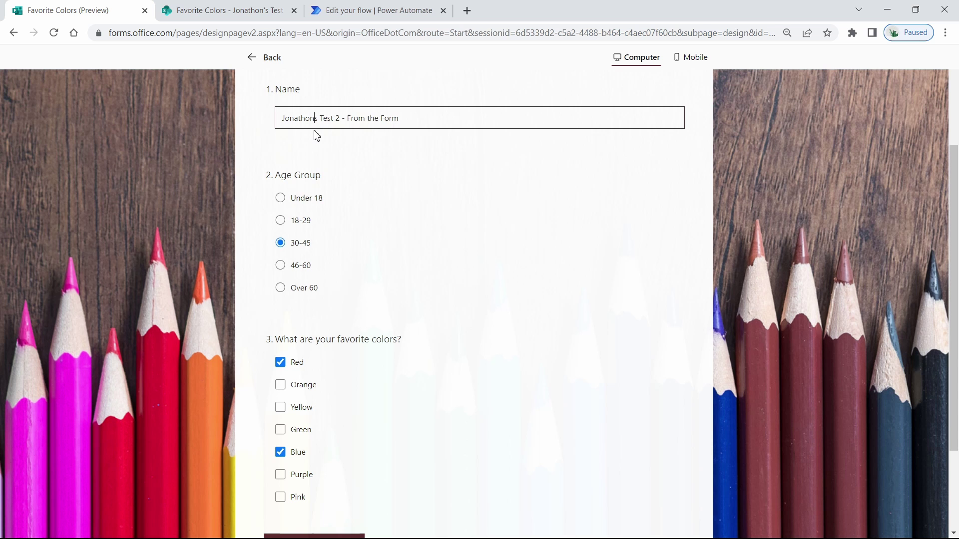
scroll(299, 265, down, 3)
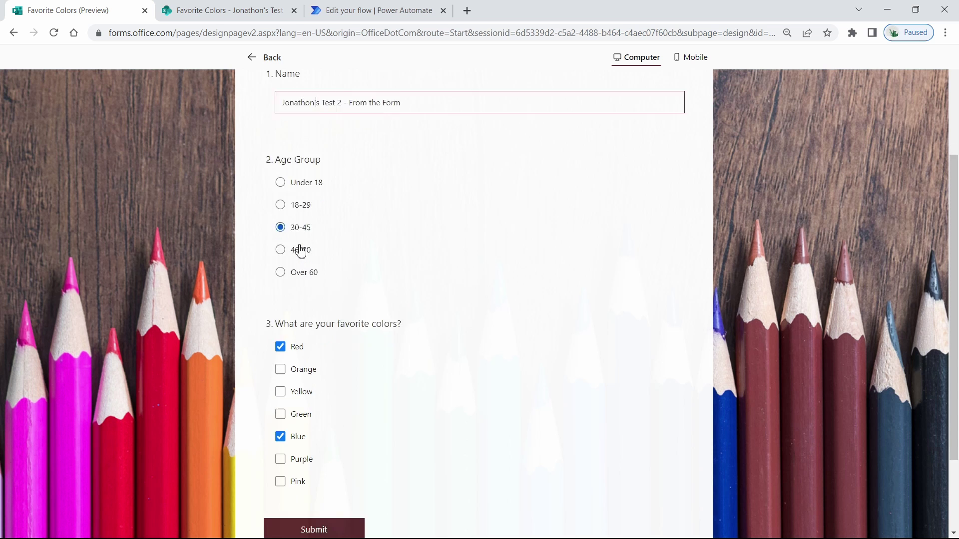
click(317, 425)
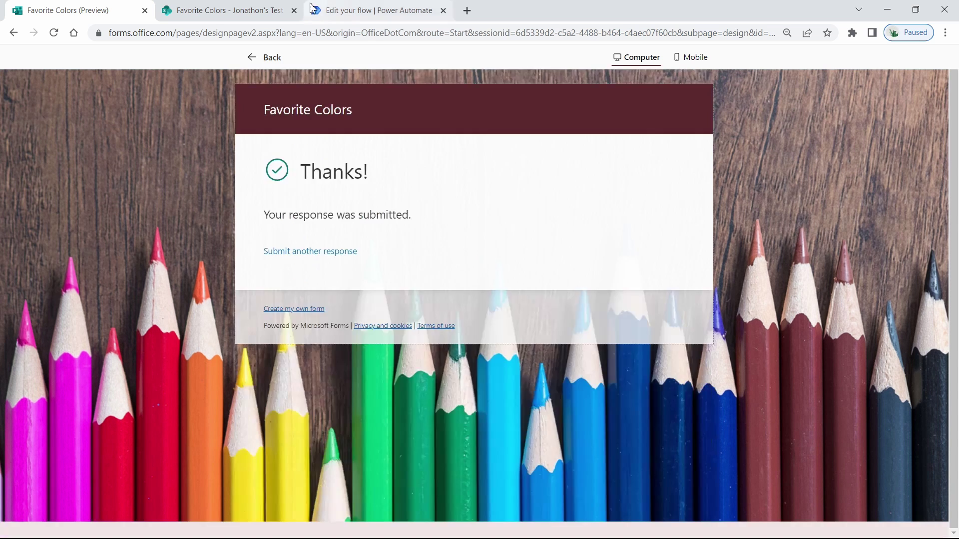
Step: Check the flow's test run, then reload the SharePoint Favorite Colors list to view the item created from the form
click(354, 10)
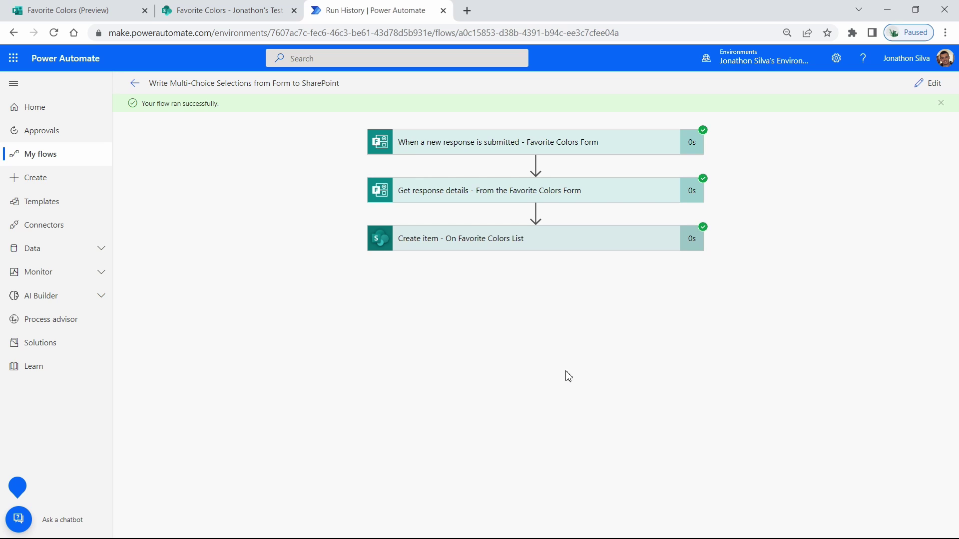
click(188, 13)
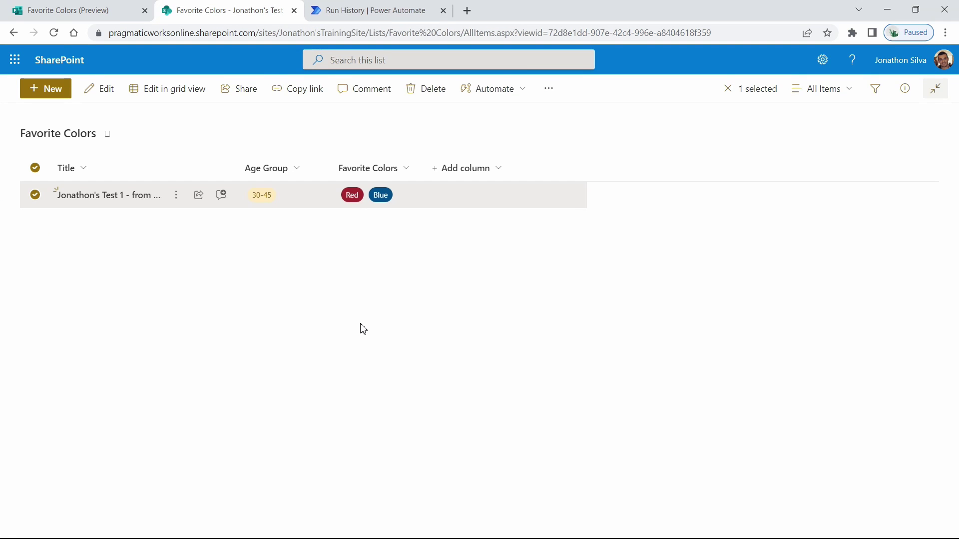
click(55, 34)
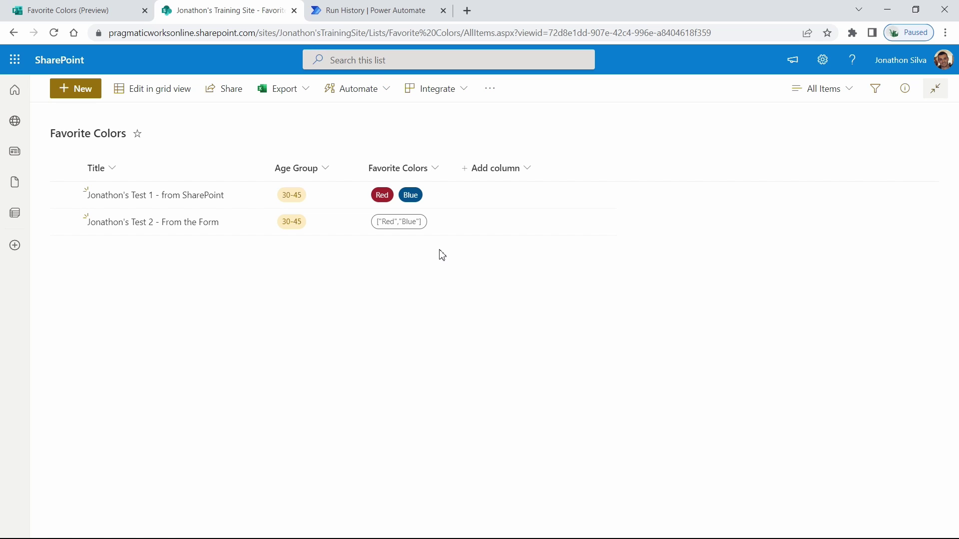
Step: In the flow's run results, examine the favorite colors output of the Get response details action
click(355, 15)
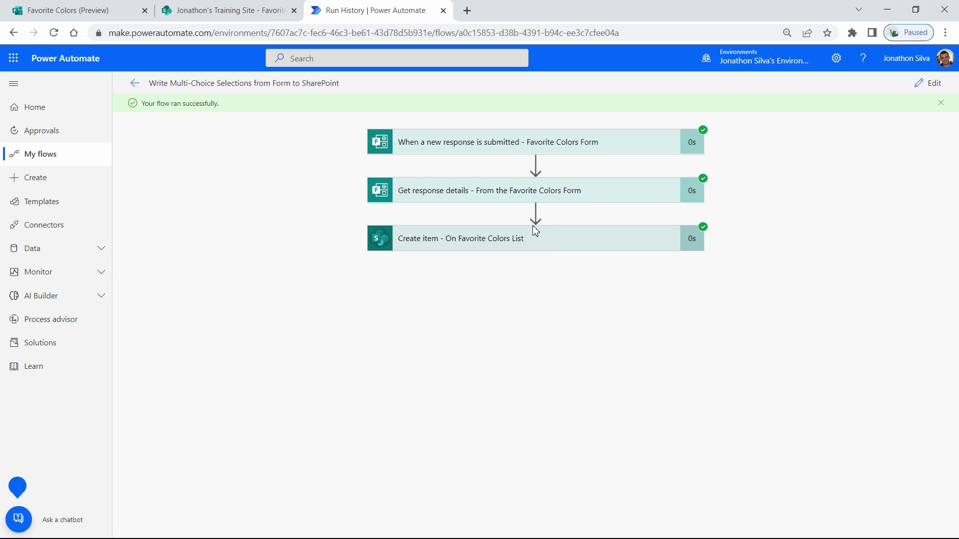
click(529, 194)
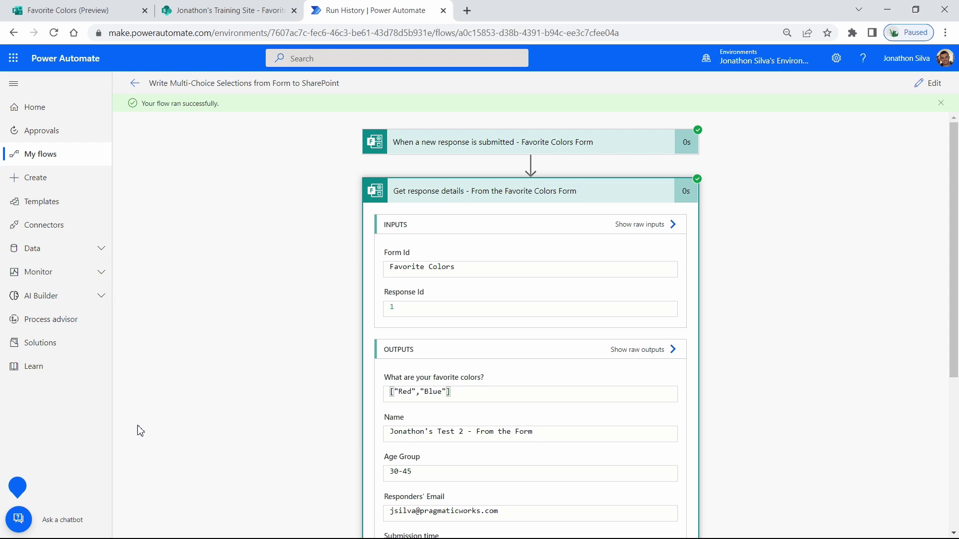
scroll(306, 361, down, 4)
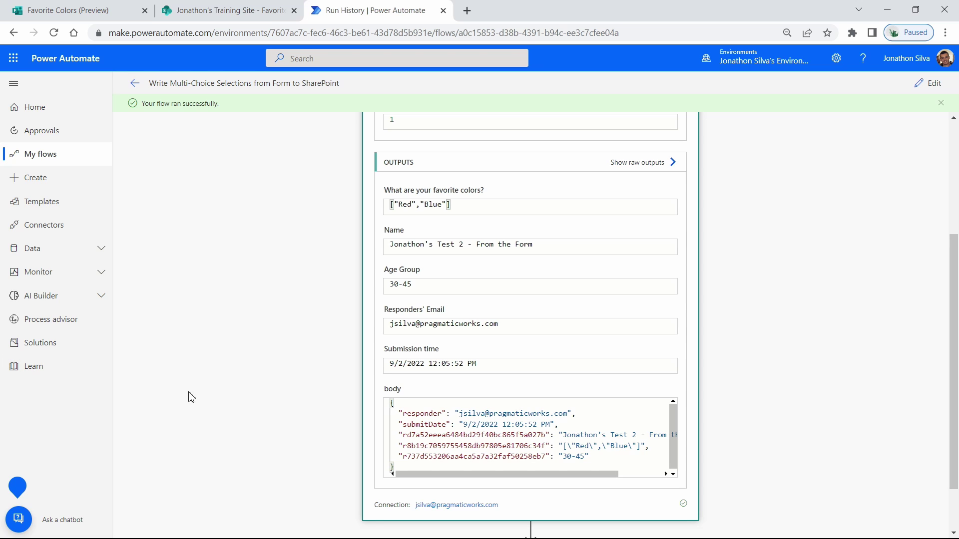
drag(477, 205, 390, 205)
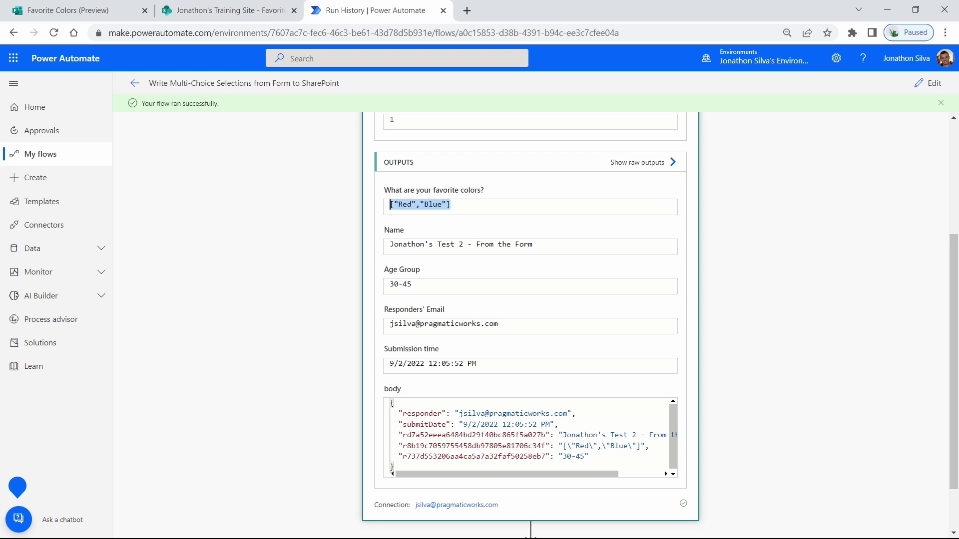
click(471, 205)
scroll(331, 306, down, 1)
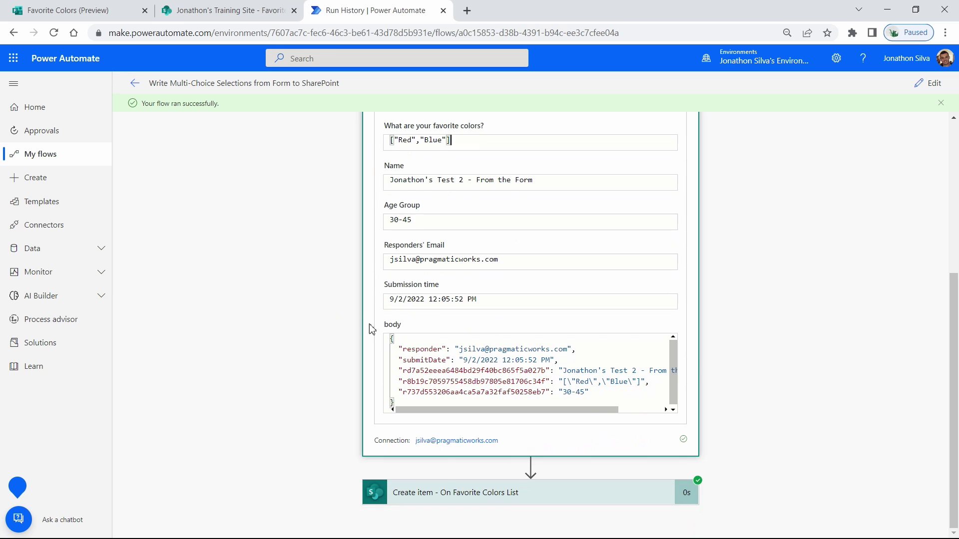
Step: Examine how the Favorite Colors value is formatted in the inputs of the Create item action's run details
scroll(332, 304, down, 6)
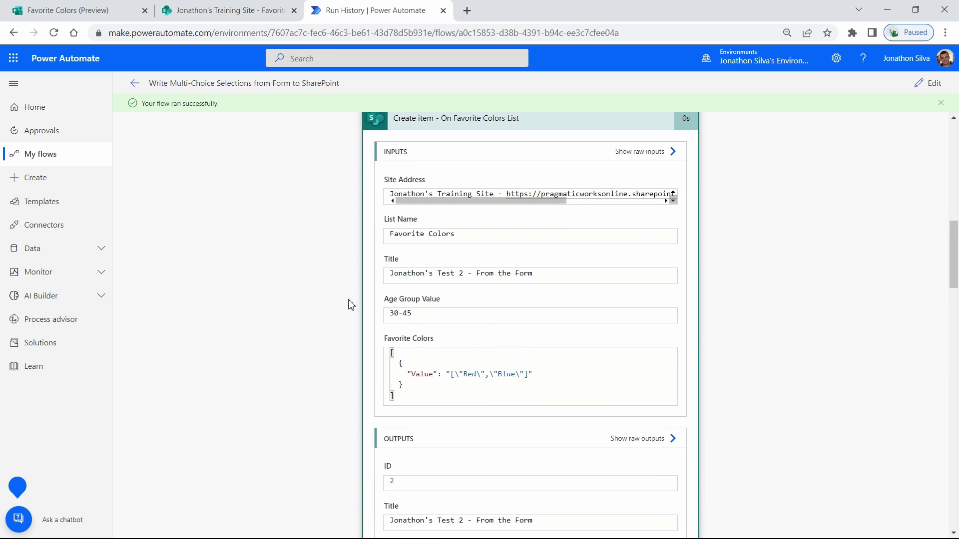
drag(544, 378, 404, 377)
scroll(265, 376, down, 2)
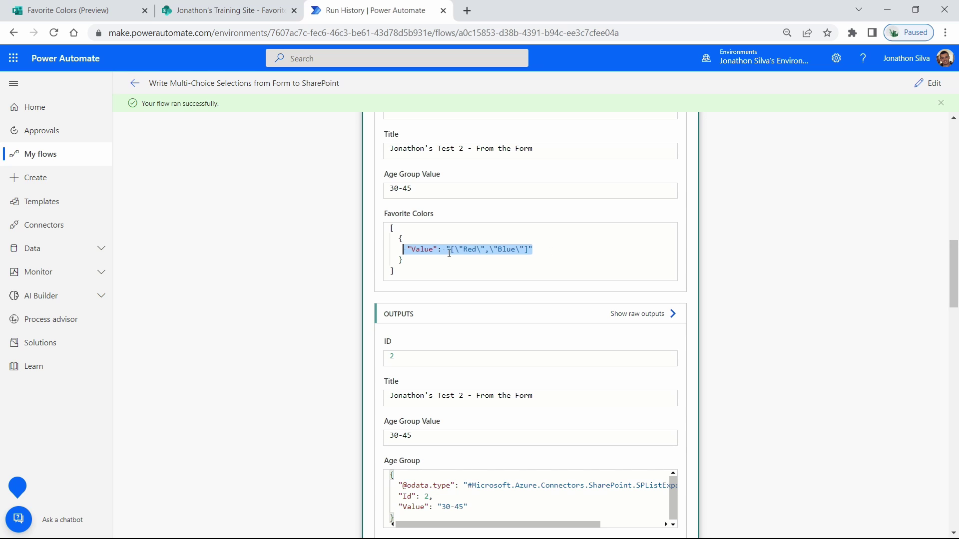
click(544, 245)
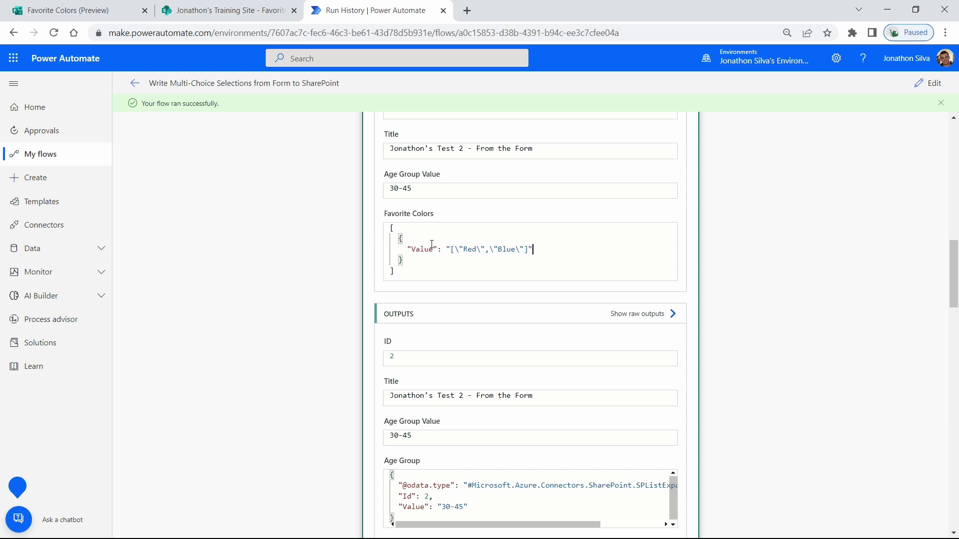
drag(448, 250, 538, 249)
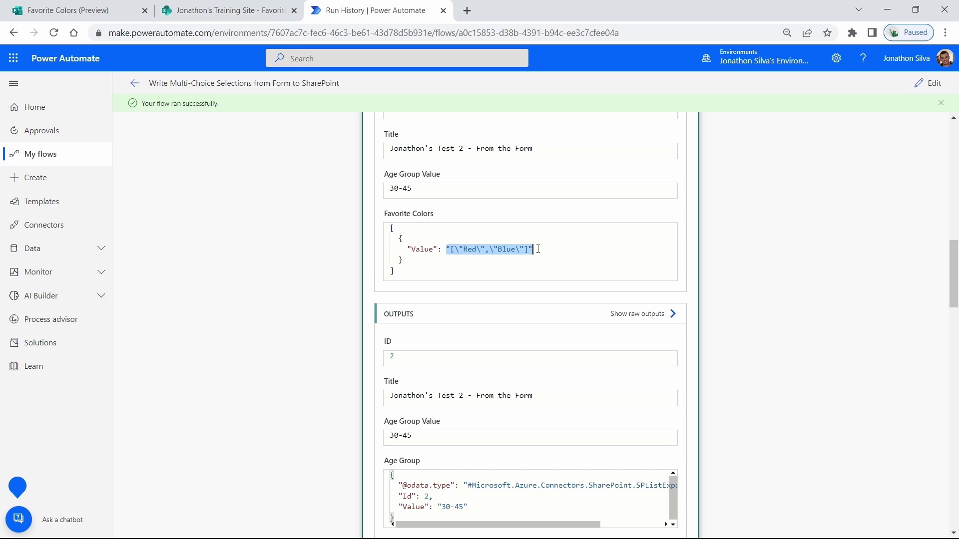
click(538, 259)
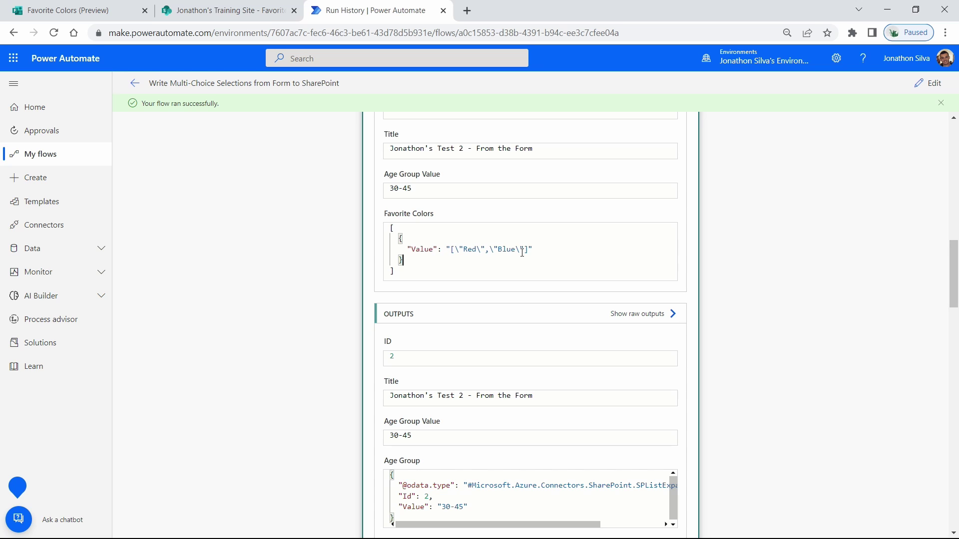
double_click(458, 250)
double_click(493, 253)
double_click(479, 251)
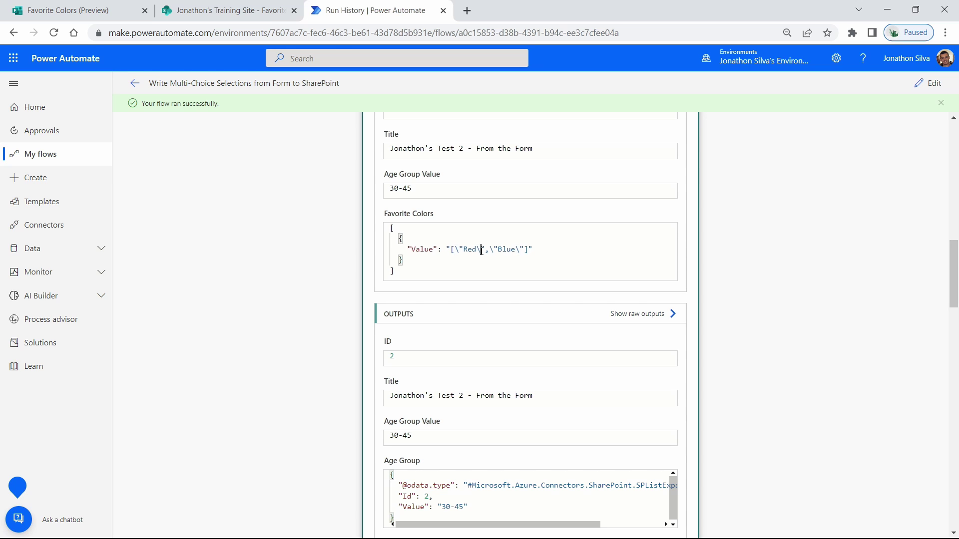
double_click(518, 251)
click(550, 258)
click(548, 250)
scroll(614, 493, down, 1)
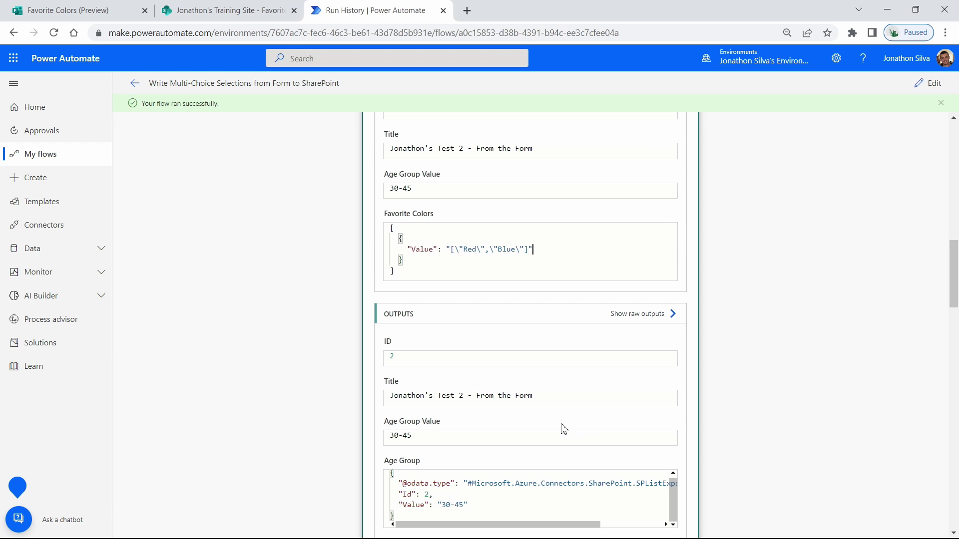
Step: Examine the Favorite Colors value in the outputs of the Create item action's run details
scroll(561, 422, down, 5)
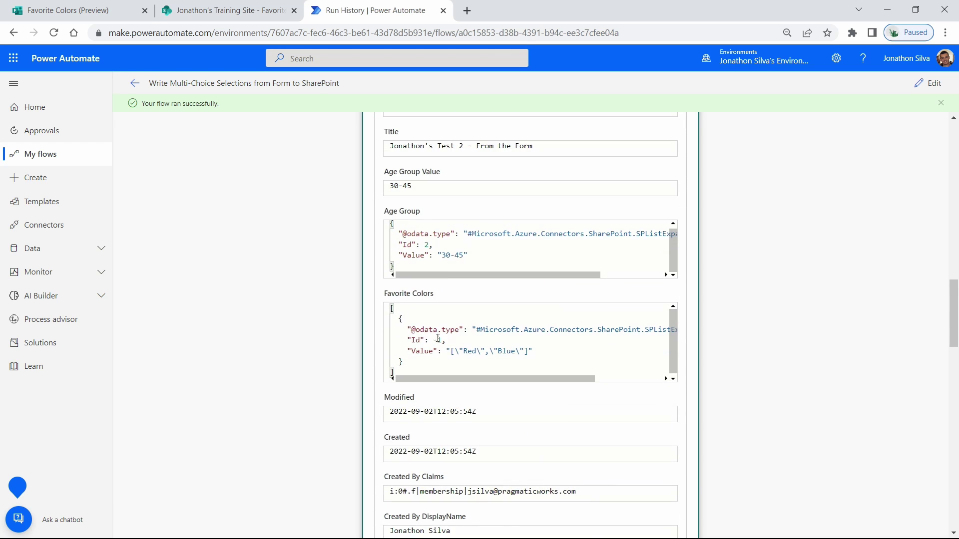
drag(542, 351, 403, 351)
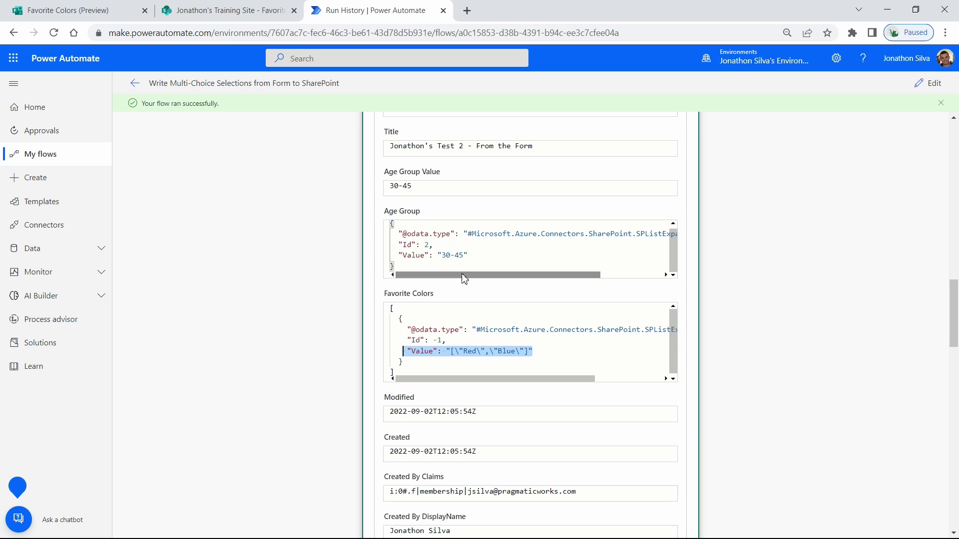
scroll(467, 292, down, 1)
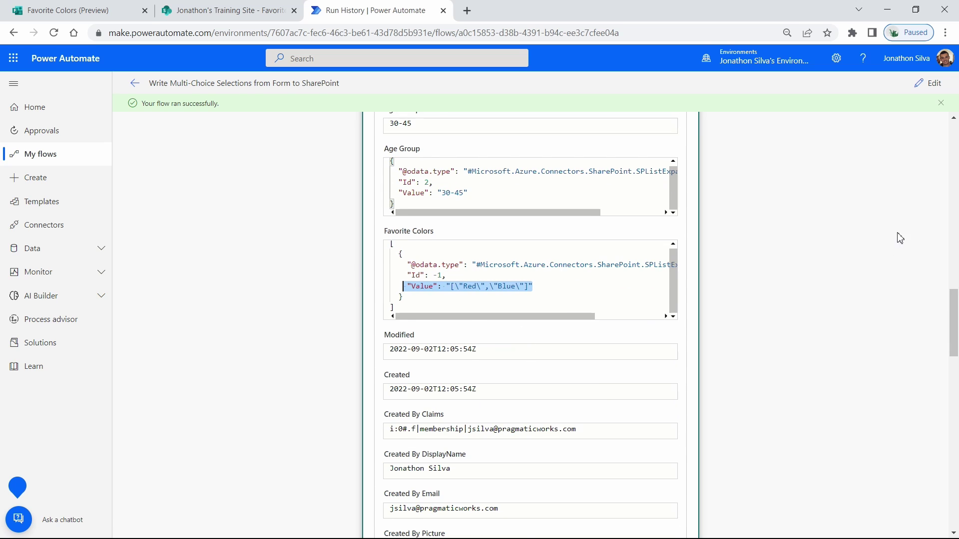
Step: Return to editing the flow and switch the Create item action's Favorite Colors field to input the entire array
scroll(899, 238, up, 4)
click(928, 83)
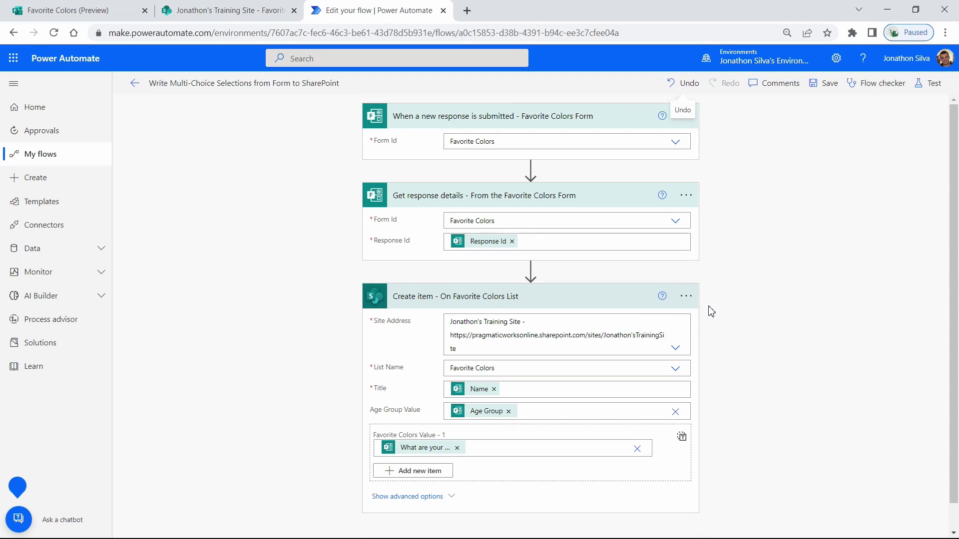
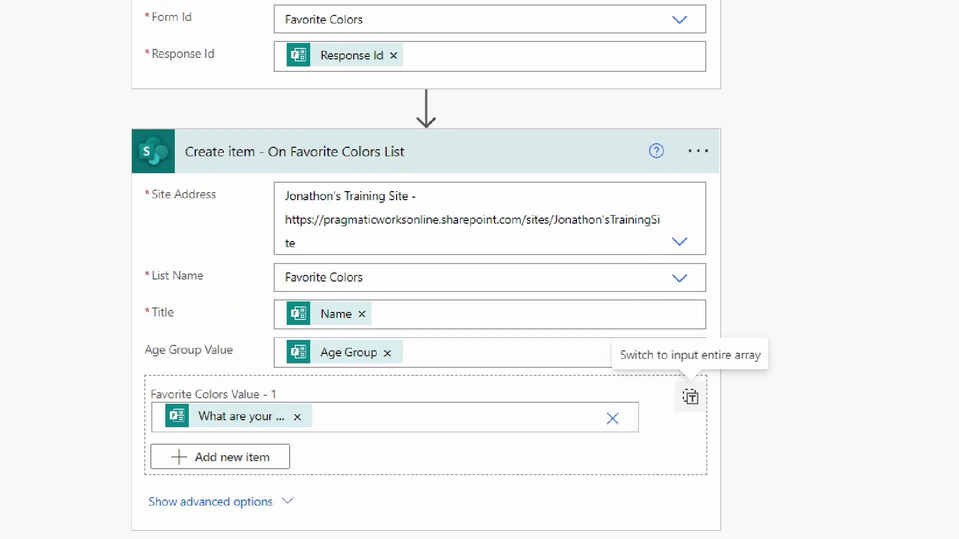
drag(672, 377, 738, 423)
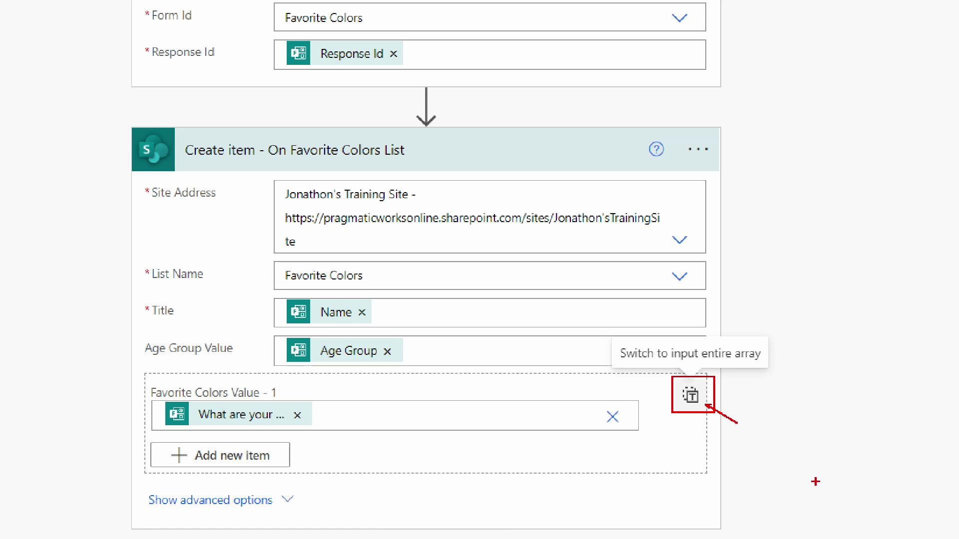
key(Escape)
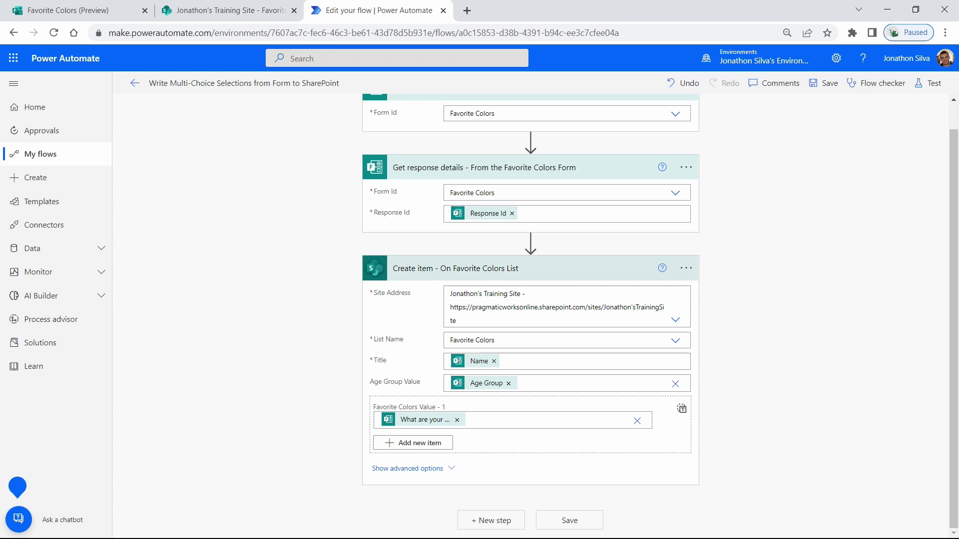
click(682, 411)
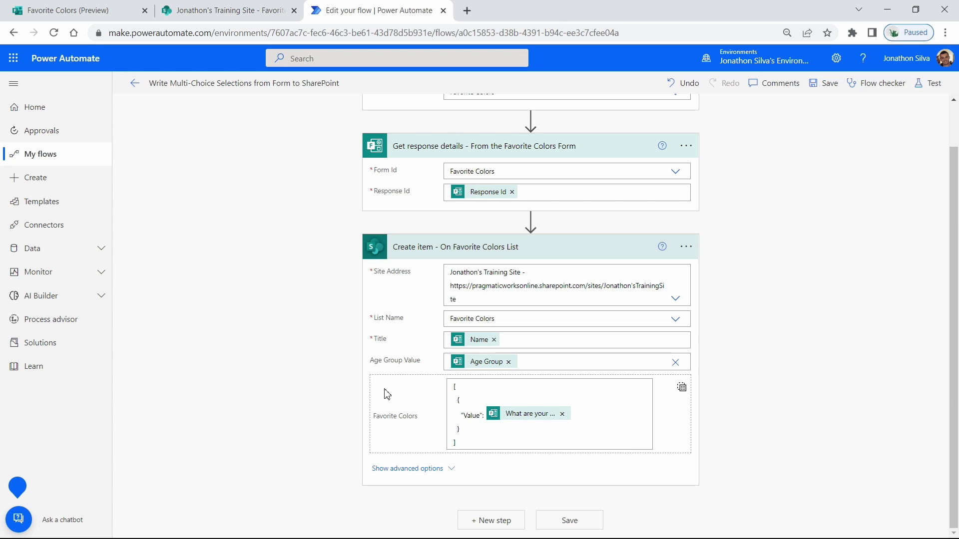
click(464, 417)
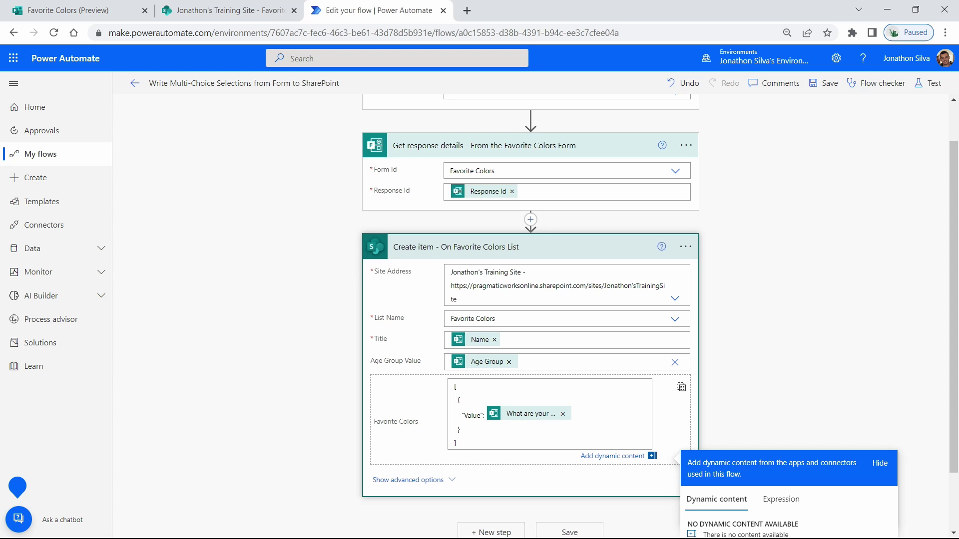
click(274, 370)
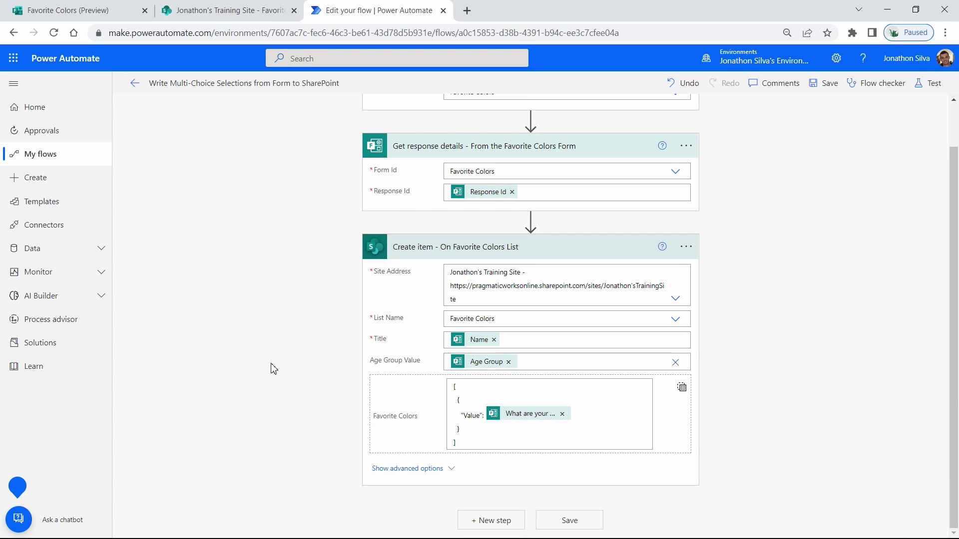
Step: Insert a Select data operation between the Get response details and Create item actions
mouse_move(540, 228)
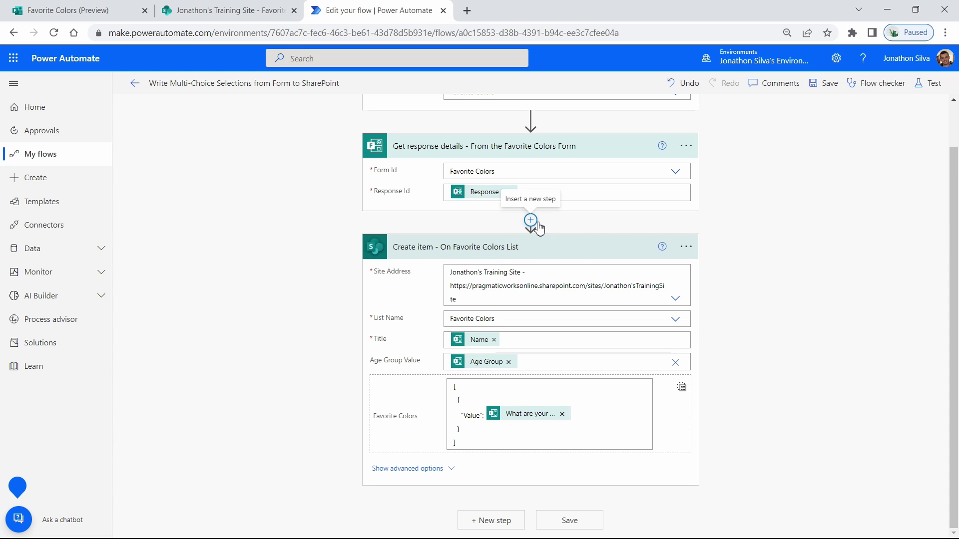
click(538, 227)
click(541, 241)
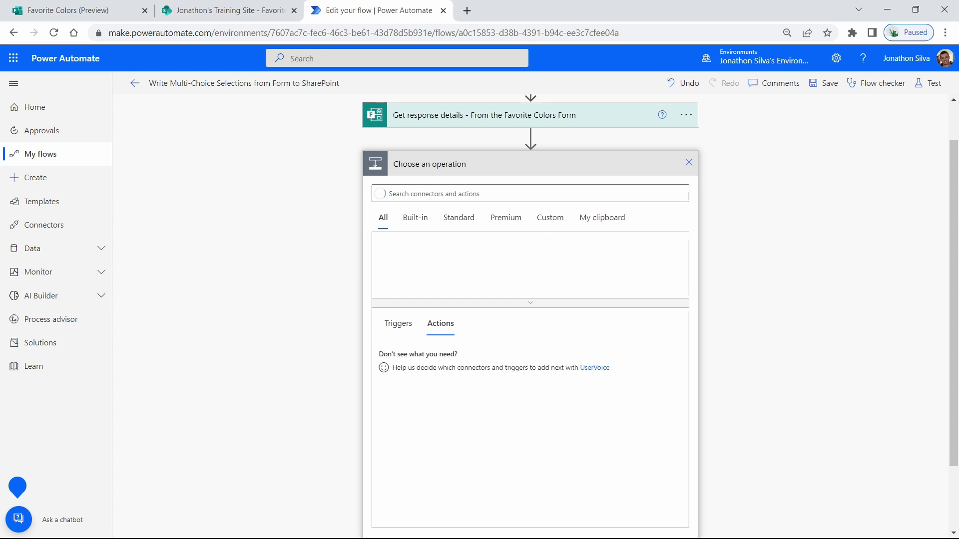
click(488, 195)
text(select)
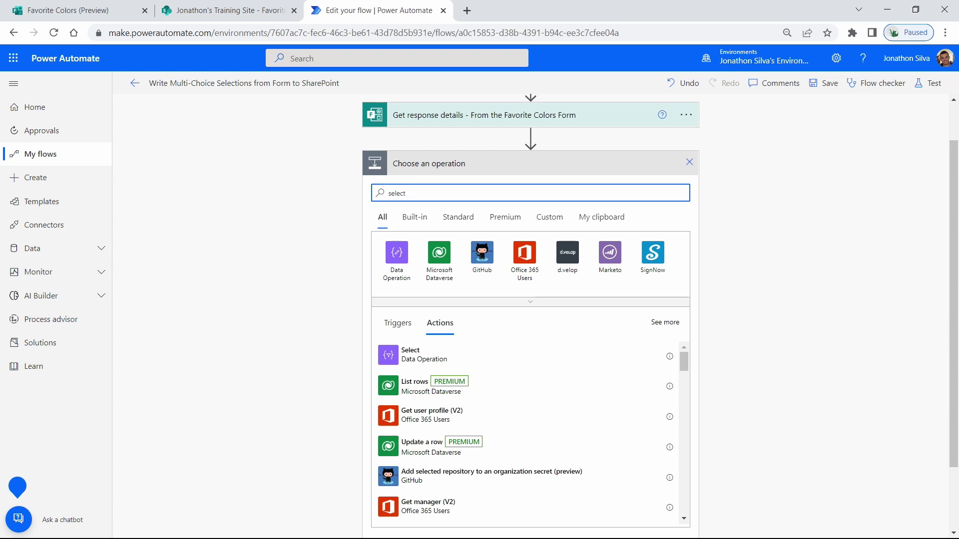
click(484, 357)
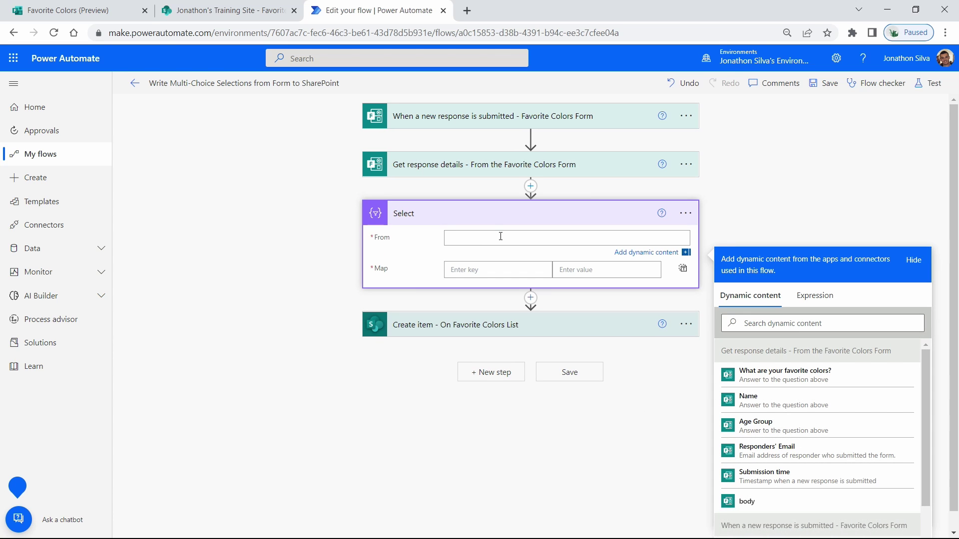
Step: Review the Get response details action, the form's favorite colors choices and the SharePoint list's Favorite Colors column, ending back in the flow editor
click(484, 168)
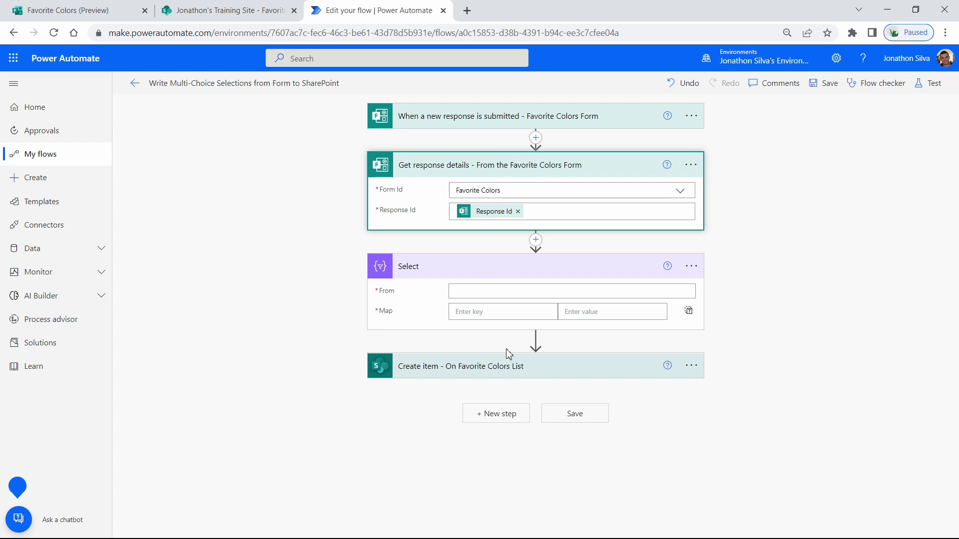
key(ctrl+shift+Tab)
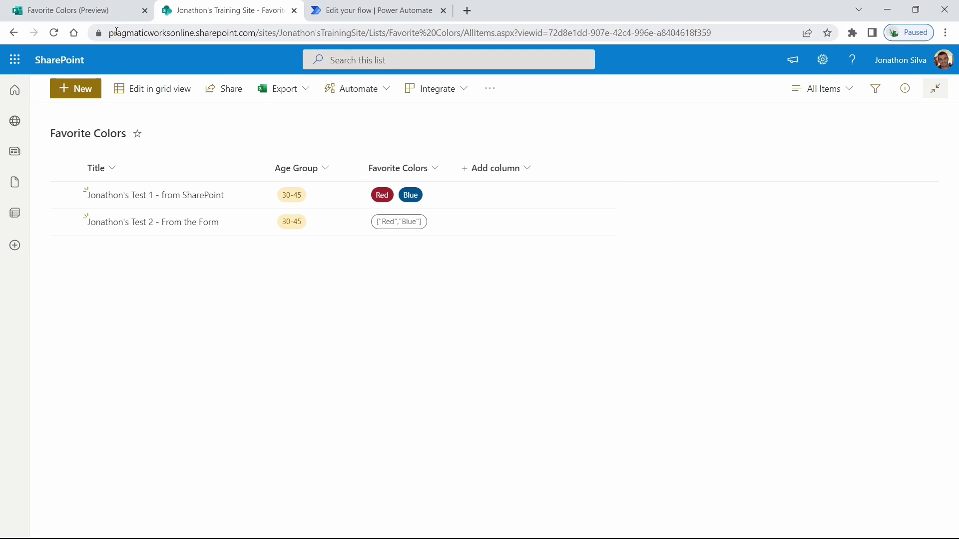
click(115, 11)
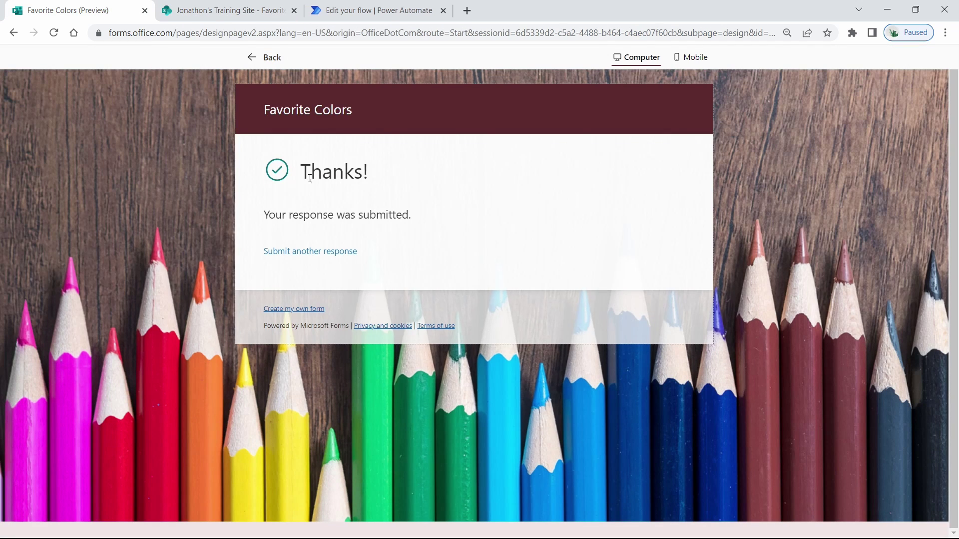
click(328, 254)
scroll(424, 345, down, 5)
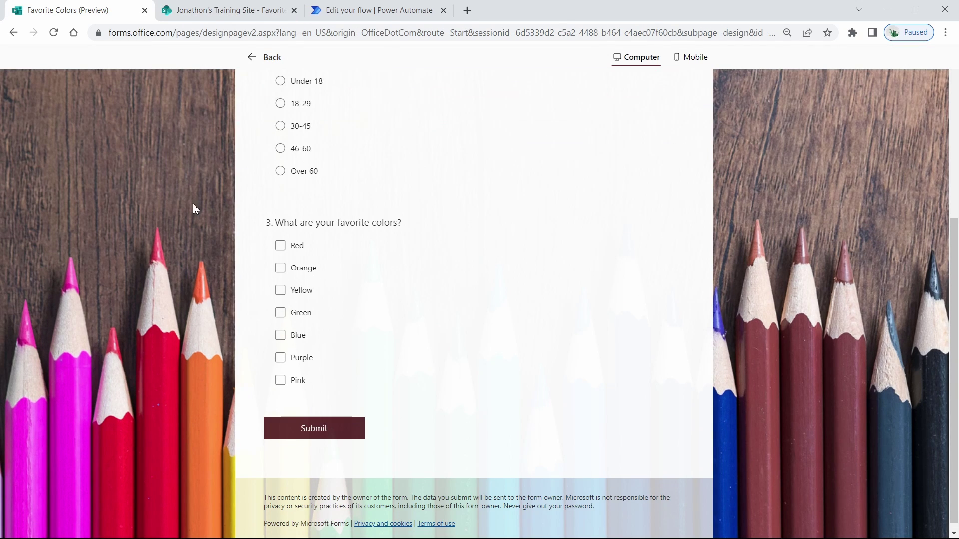
click(225, 11)
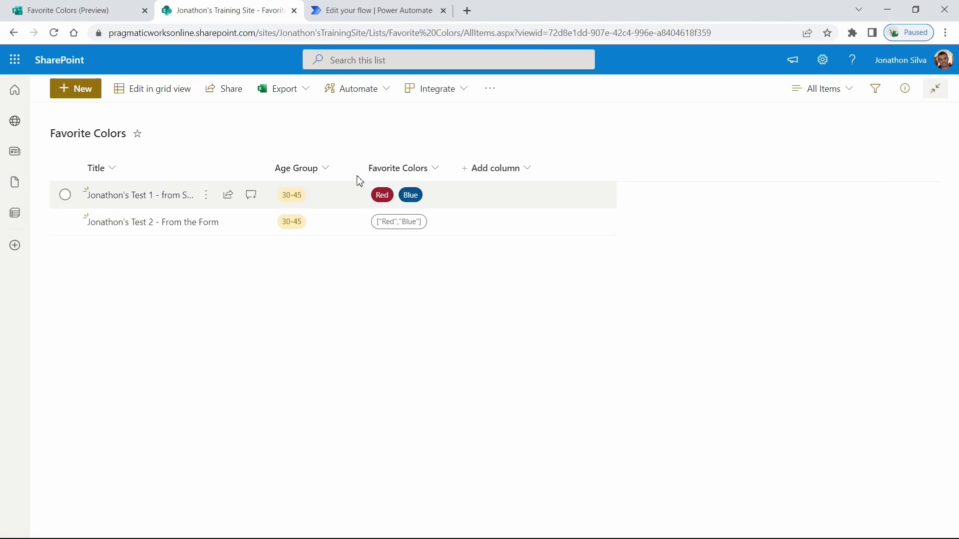
click(358, 12)
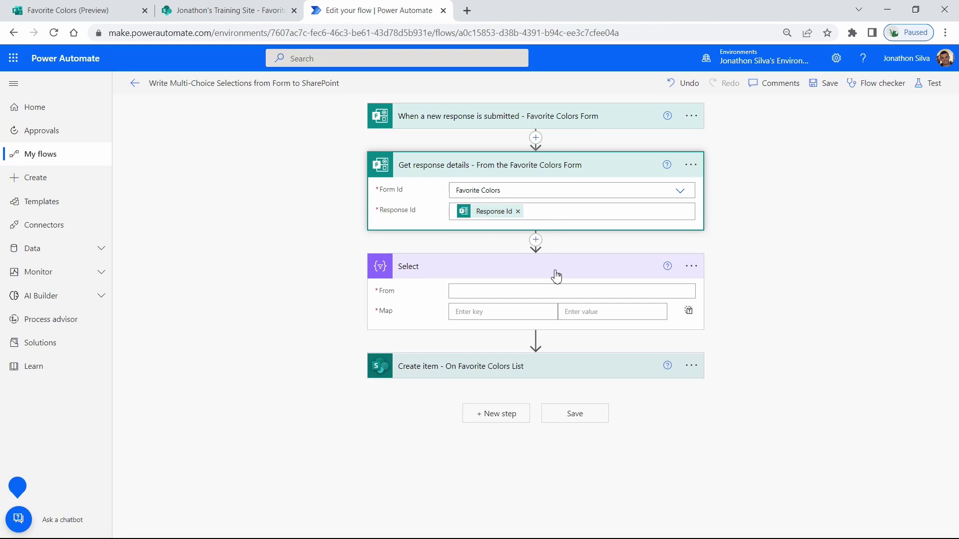
Step: Start an expression for the Select action's From field using the json() conversion function
click(545, 294)
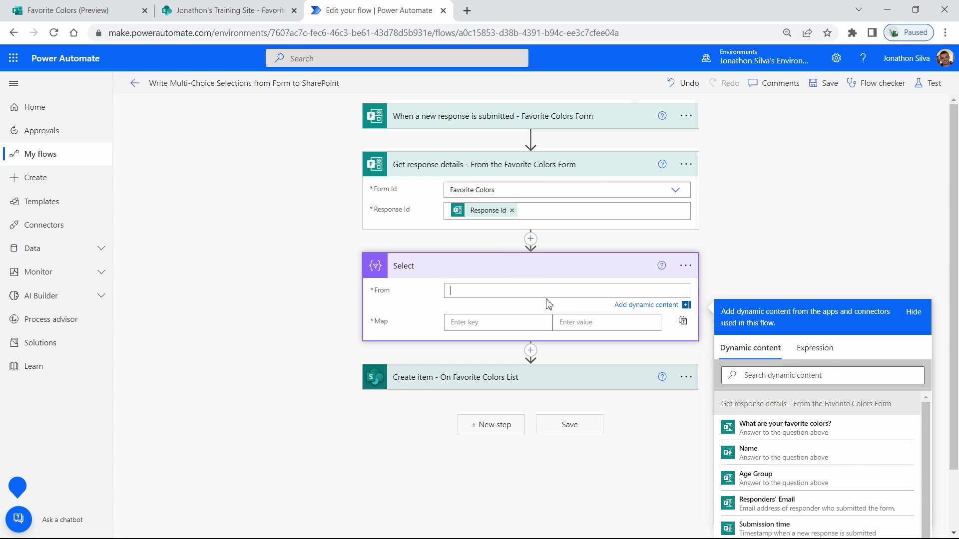
scroll(899, 414, down, 1)
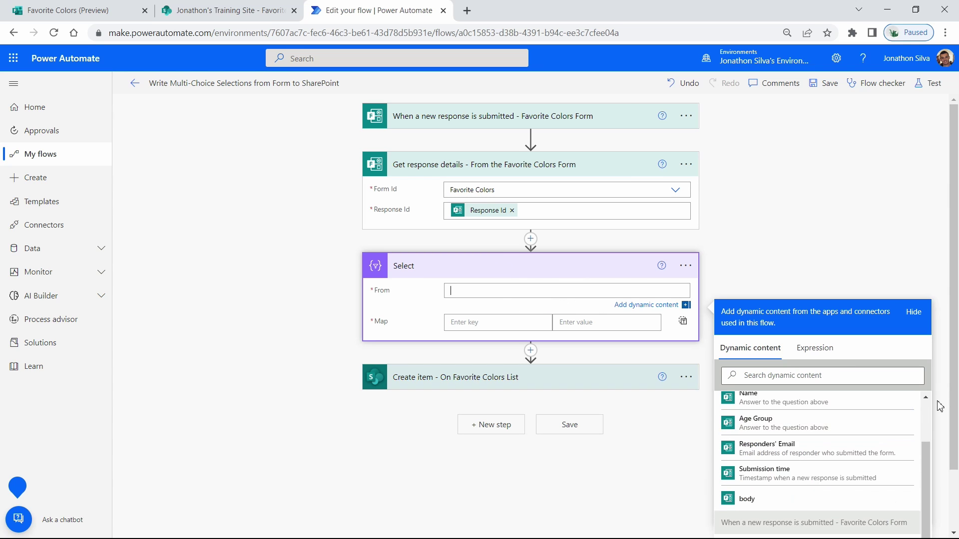
scroll(942, 404, down, 1)
scroll(802, 387, up, 1)
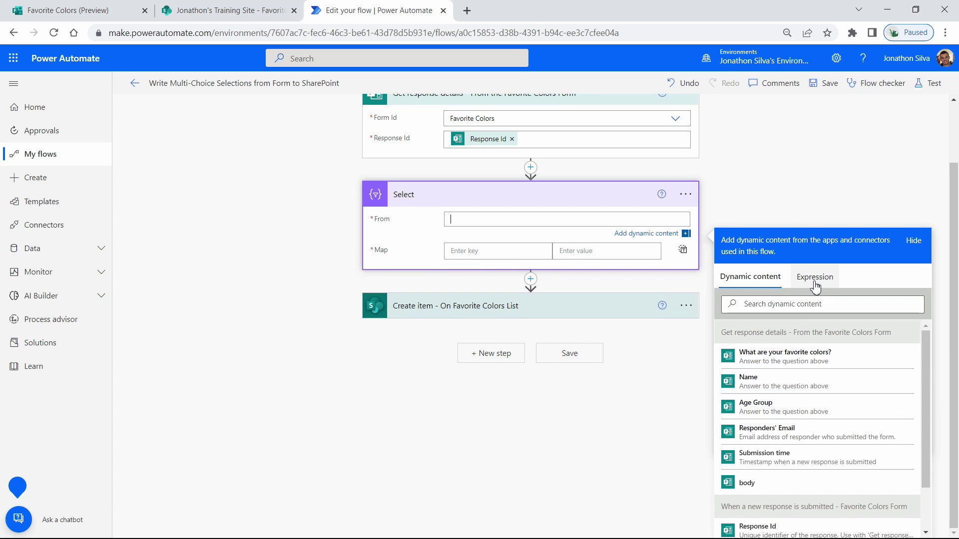
click(832, 278)
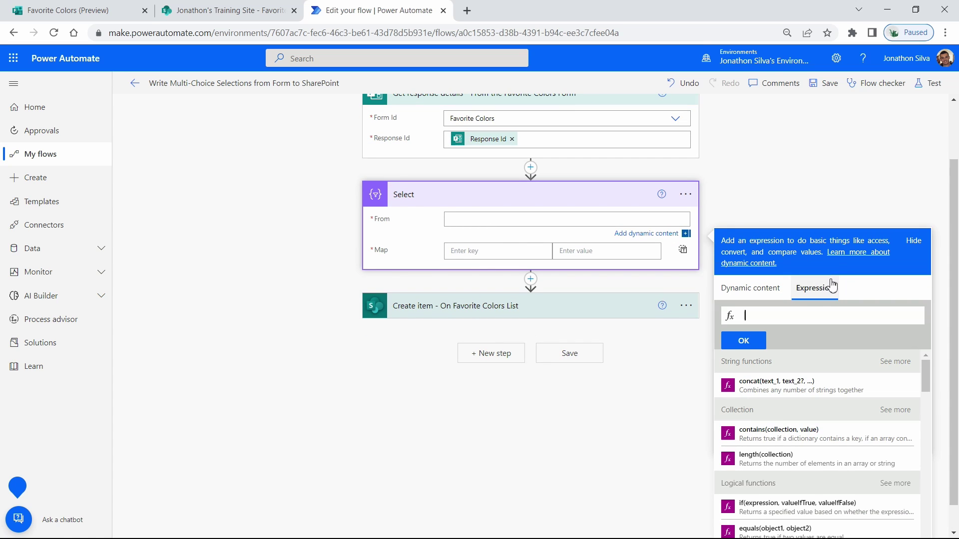
scroll(794, 405, down, 8)
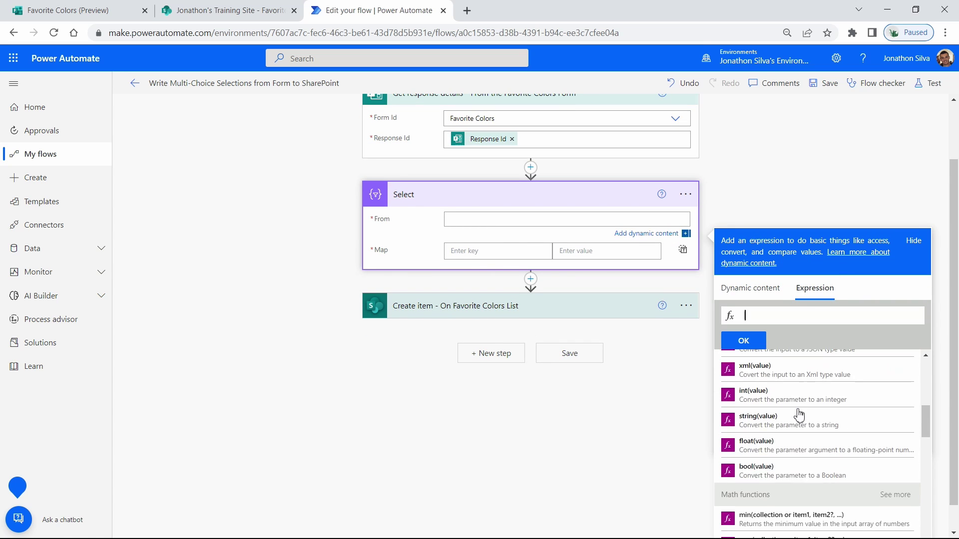
scroll(799, 415, up, 1)
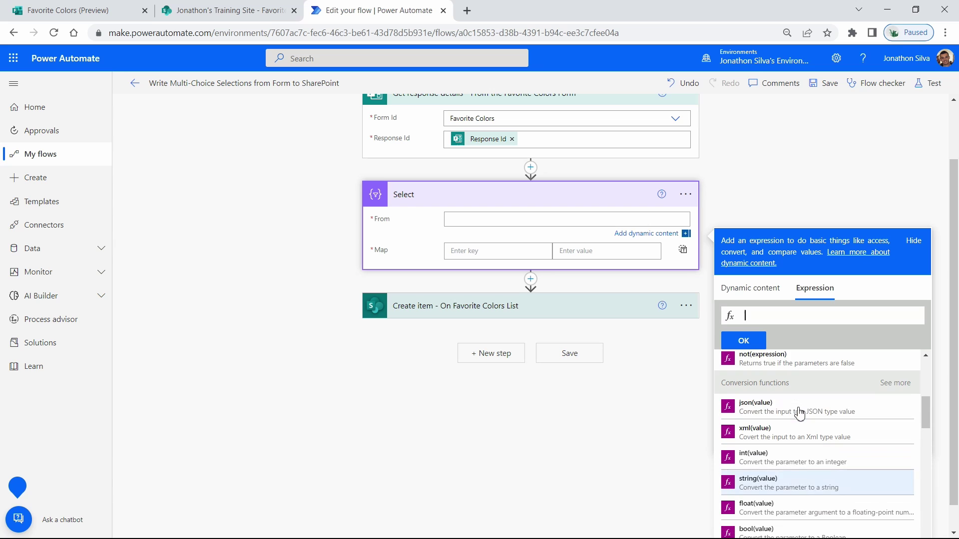
click(891, 414)
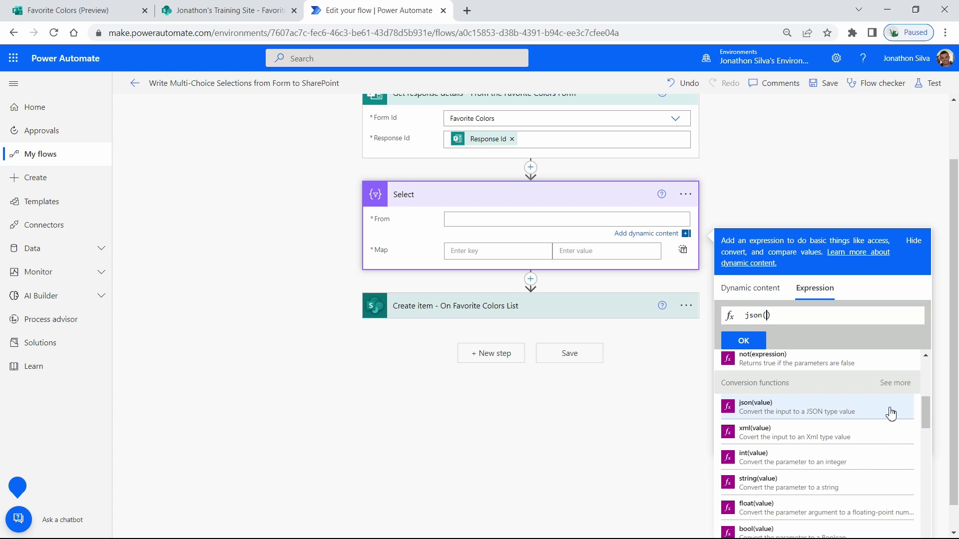
Step: Insert the "What are your favorite colors?" answer inside json() and apply the expression to the From field
click(770, 293)
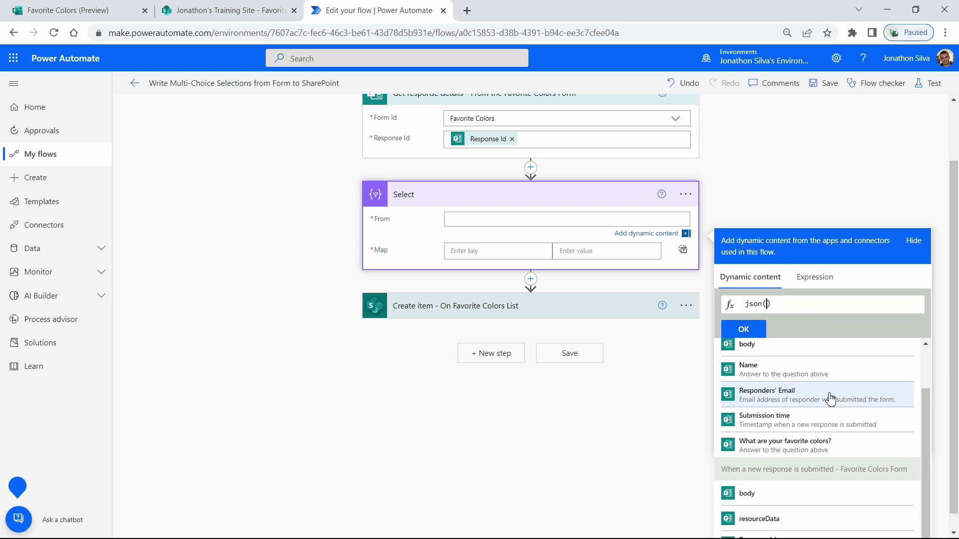
scroll(831, 404, up, 1)
scroll(836, 407, down, 1)
scroll(836, 407, up, 1)
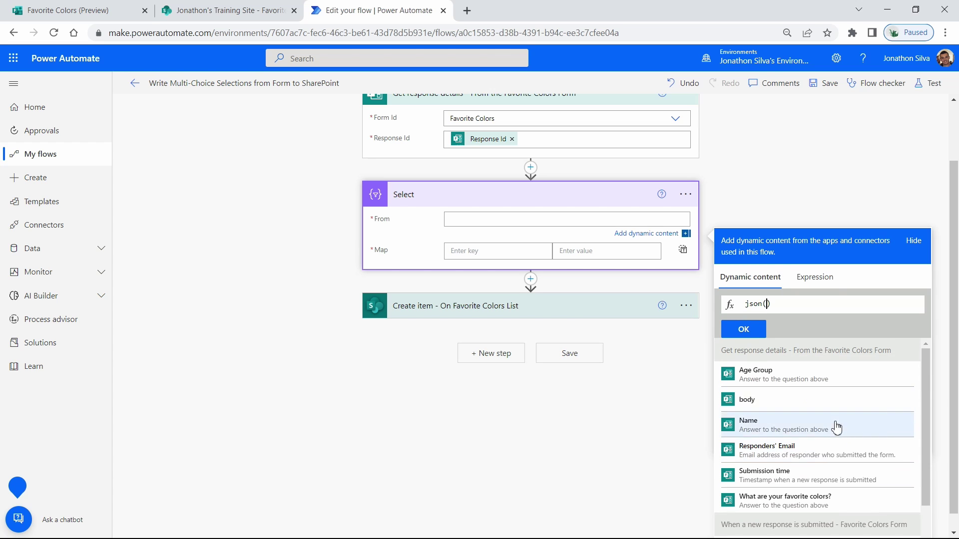
click(809, 505)
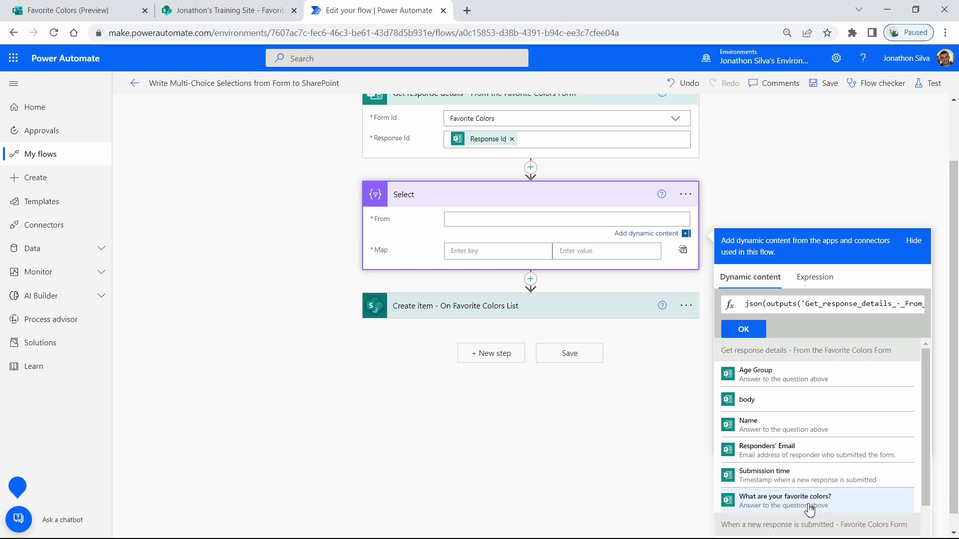
click(737, 339)
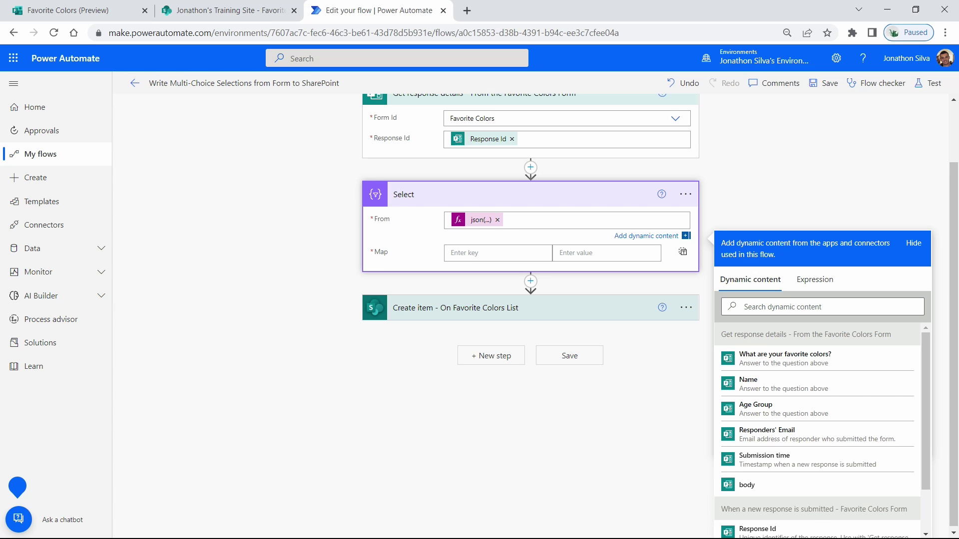
Step: In the Select action's Map, pair the key Value with the expression item()
click(531, 312)
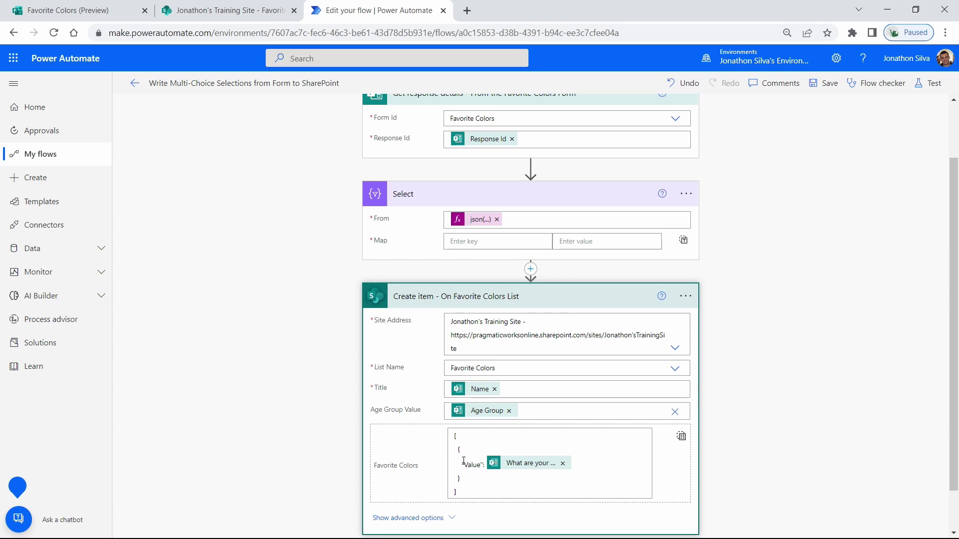
click(480, 244)
text(Value)
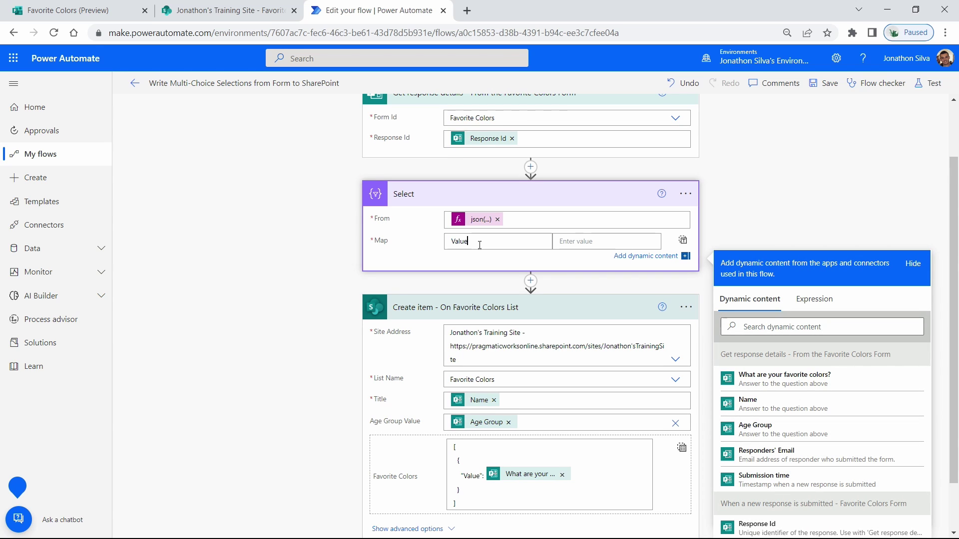
click(562, 240)
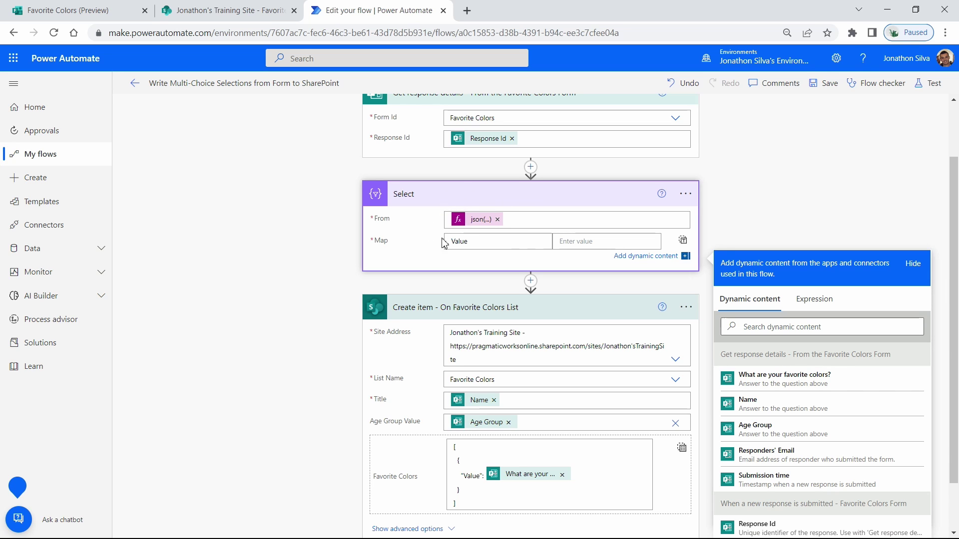
click(580, 242)
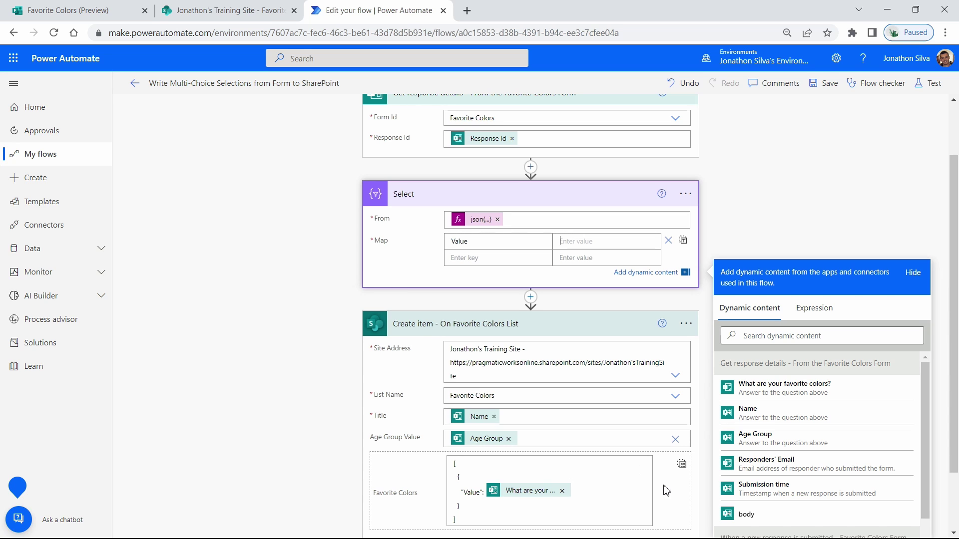
click(815, 308)
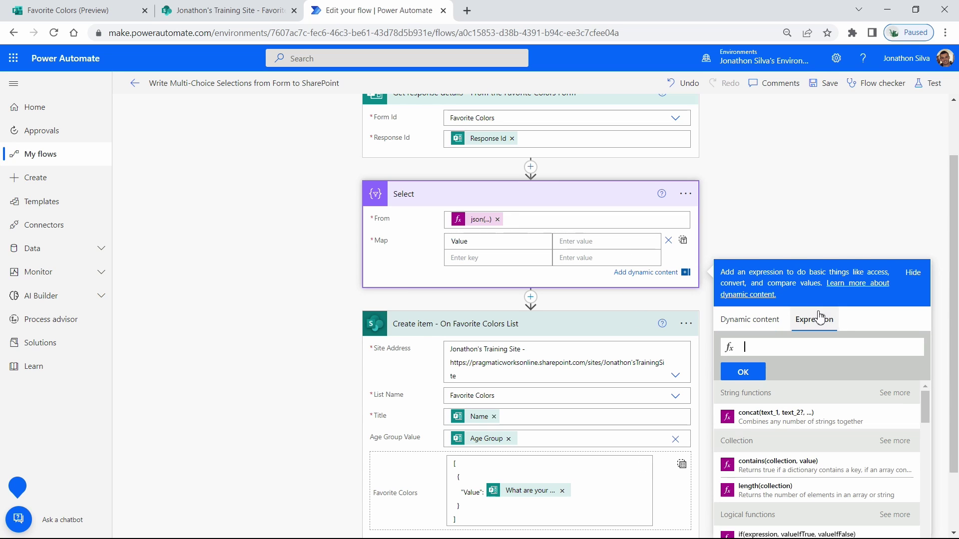
text(ite)
click(787, 359)
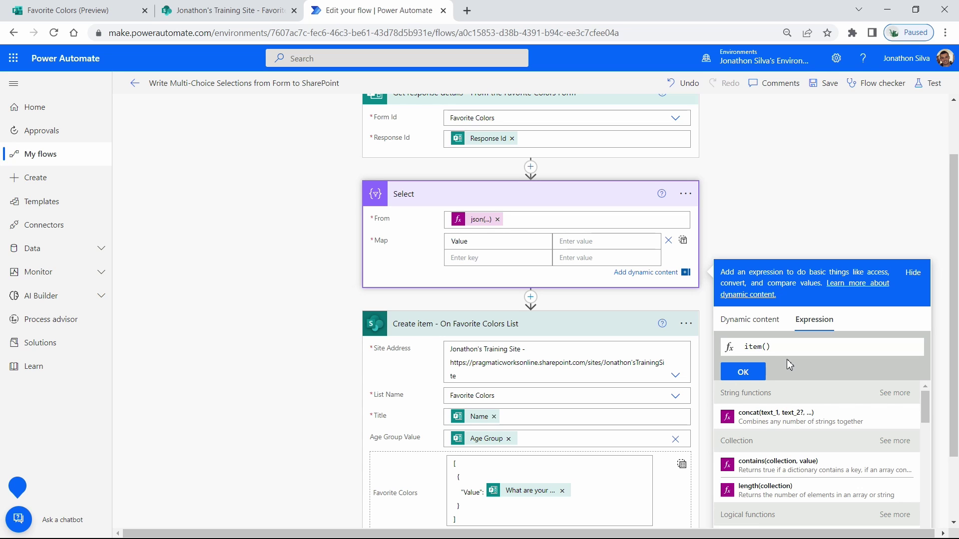
click(743, 373)
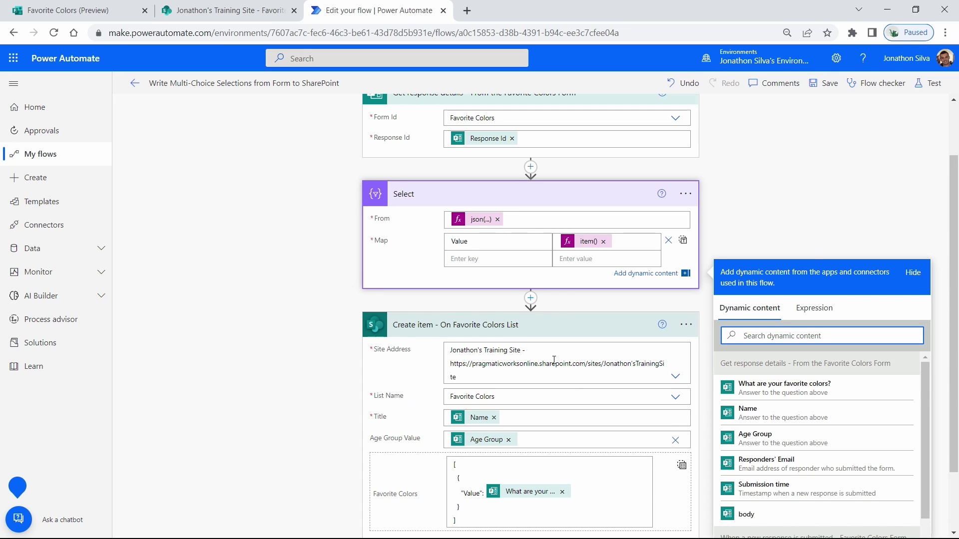
Step: Compare the Value entry in the Create item action's Favorite Colors array with the key in the Select action's Map
scroll(488, 364, down, 2)
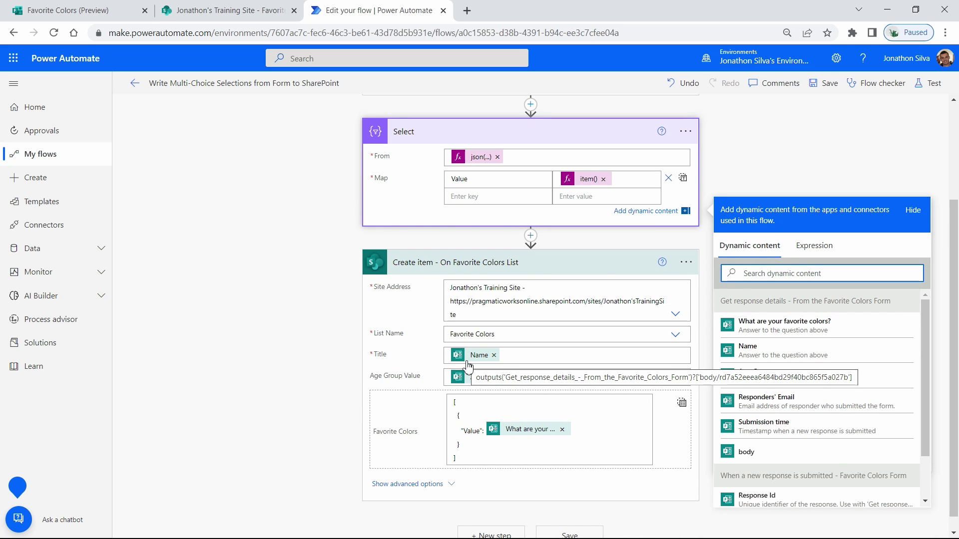
drag(457, 431, 575, 431)
click(580, 432)
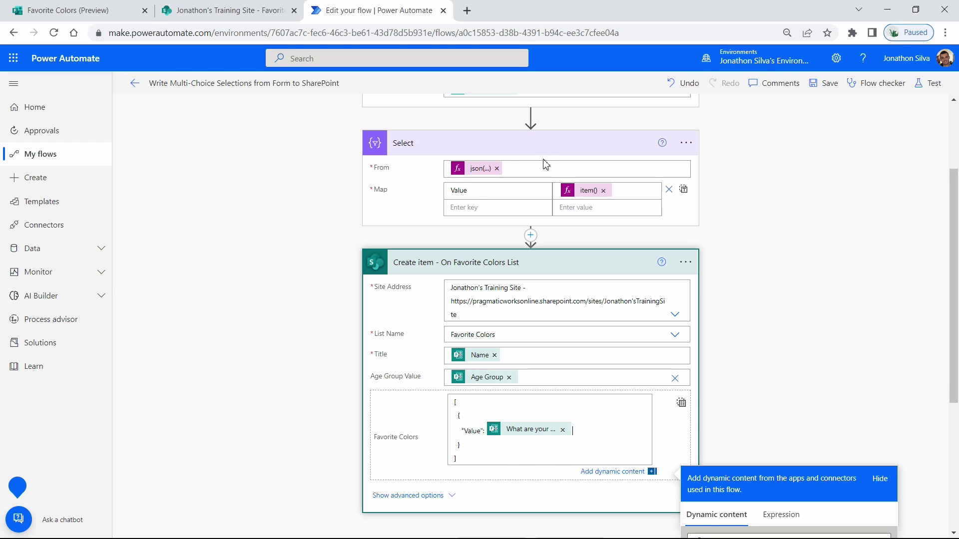
double_click(461, 191)
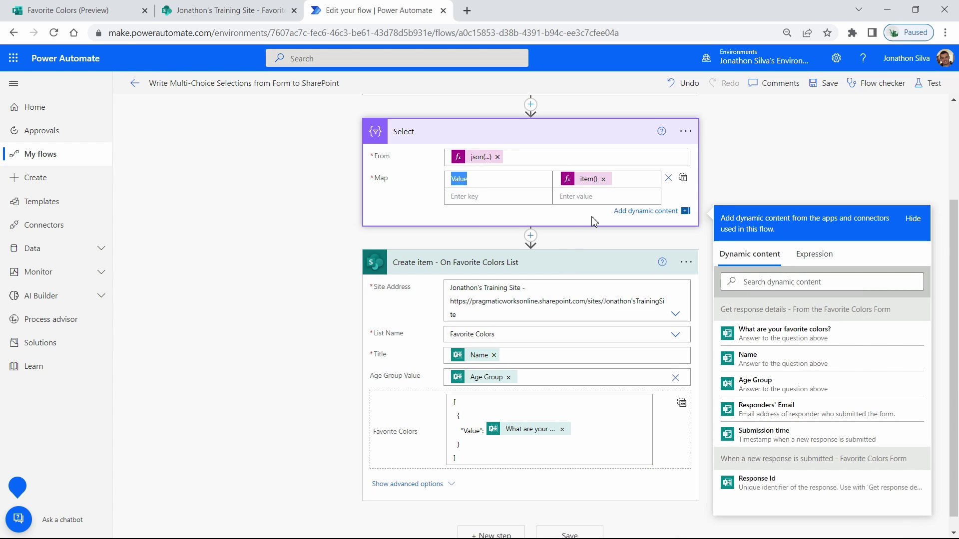
Step: In the Create item action, replace the Favorite Colors array with the Output of the Select action
click(666, 272)
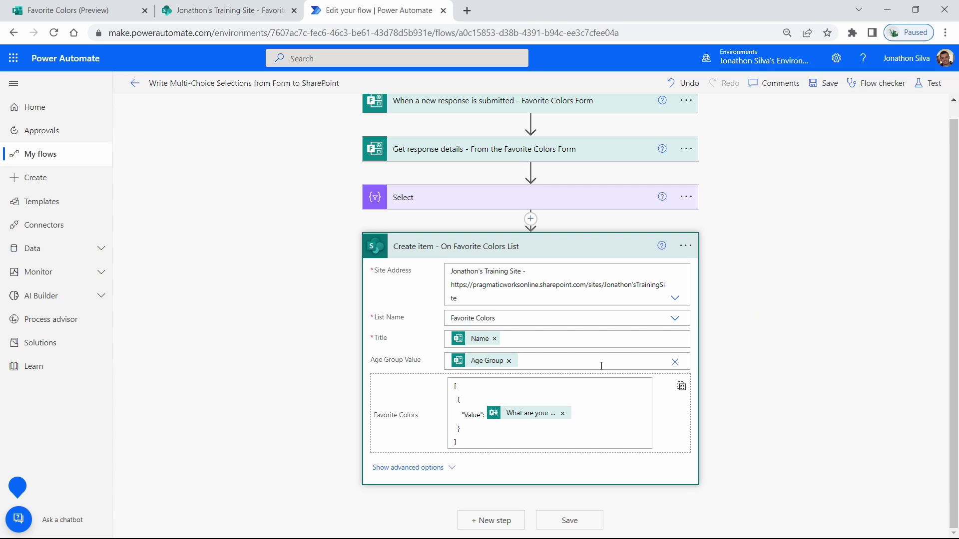
drag(474, 440, 426, 386)
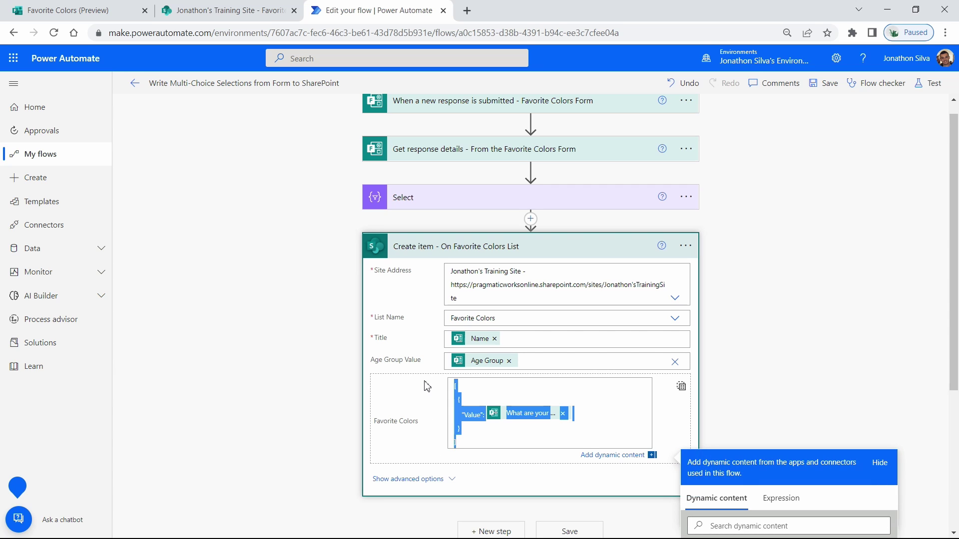
key(BackSpace)
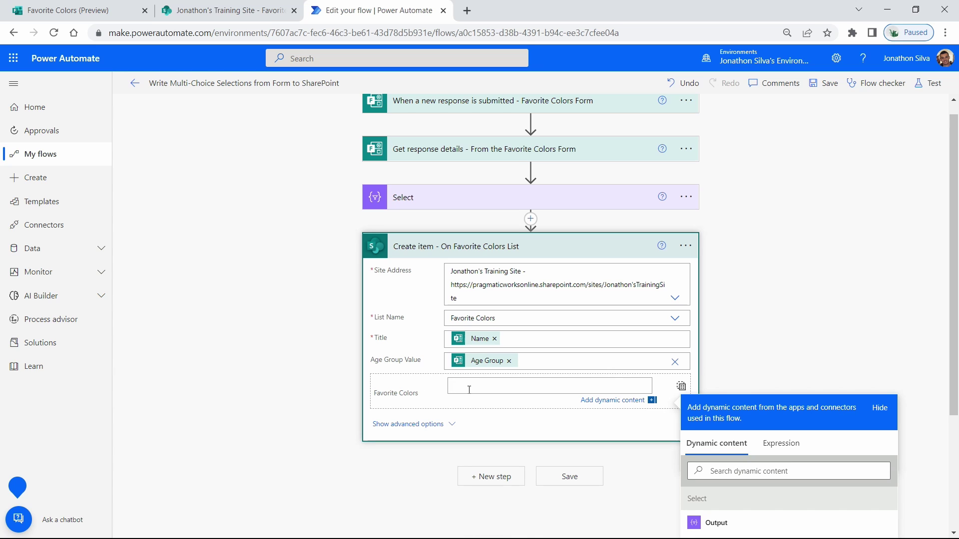
scroll(852, 299, down, 3)
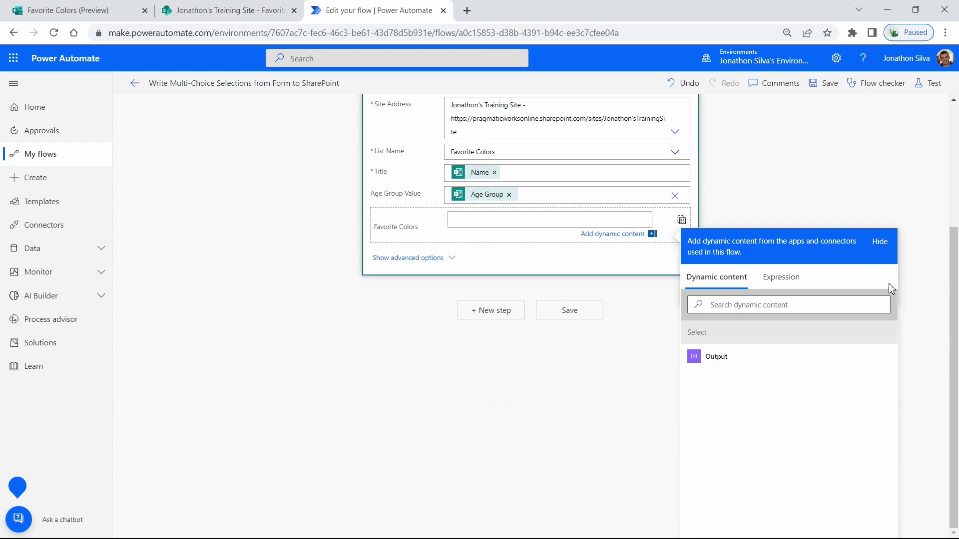
scroll(919, 299, up, 3)
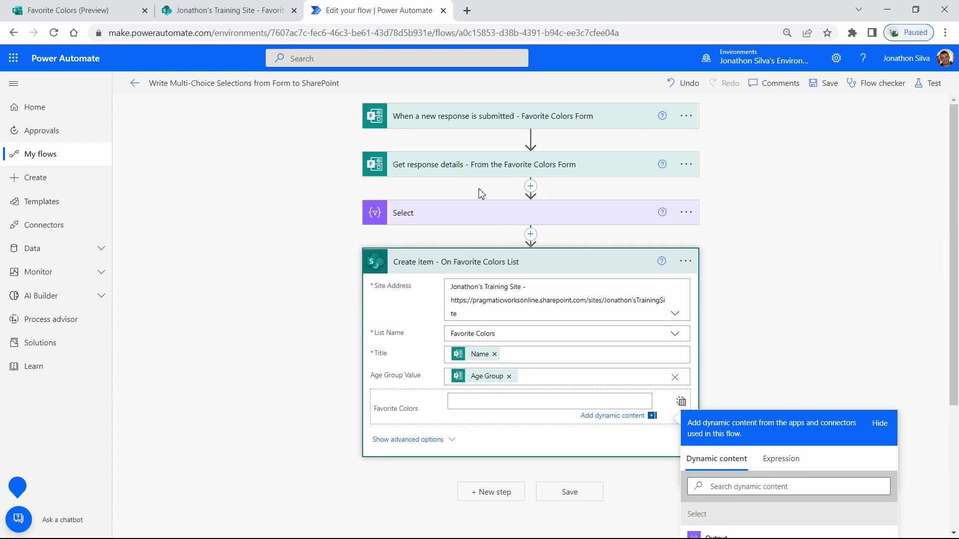
scroll(809, 310, down, 2)
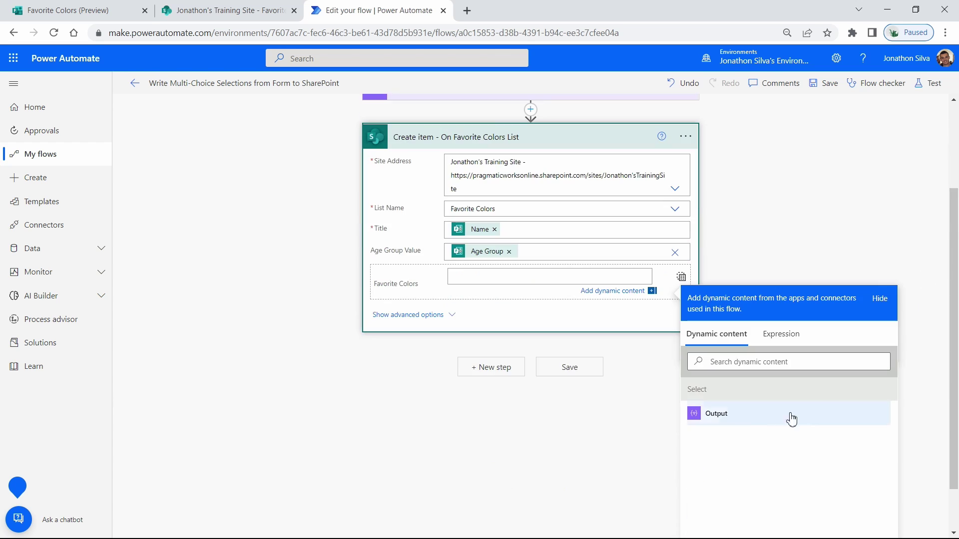
click(756, 418)
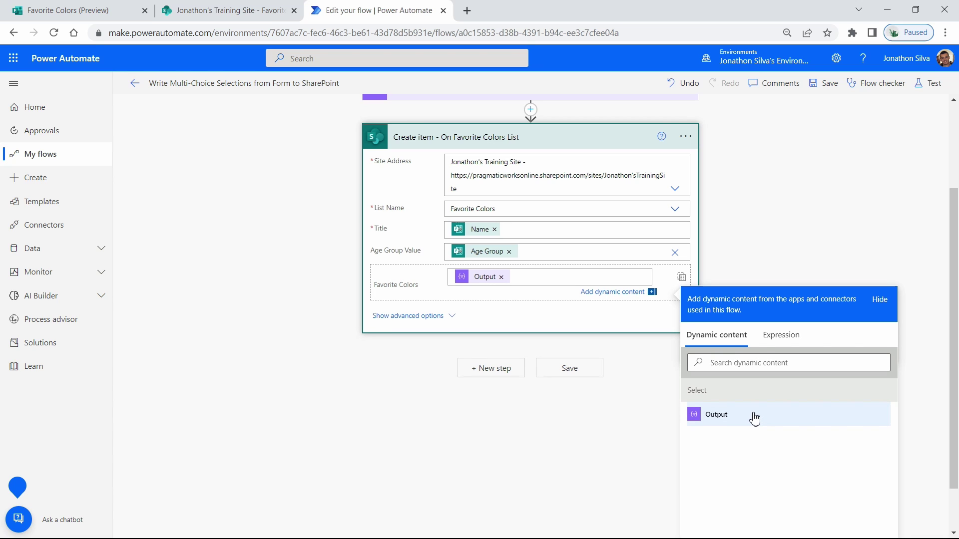
scroll(809, 244, up, 1)
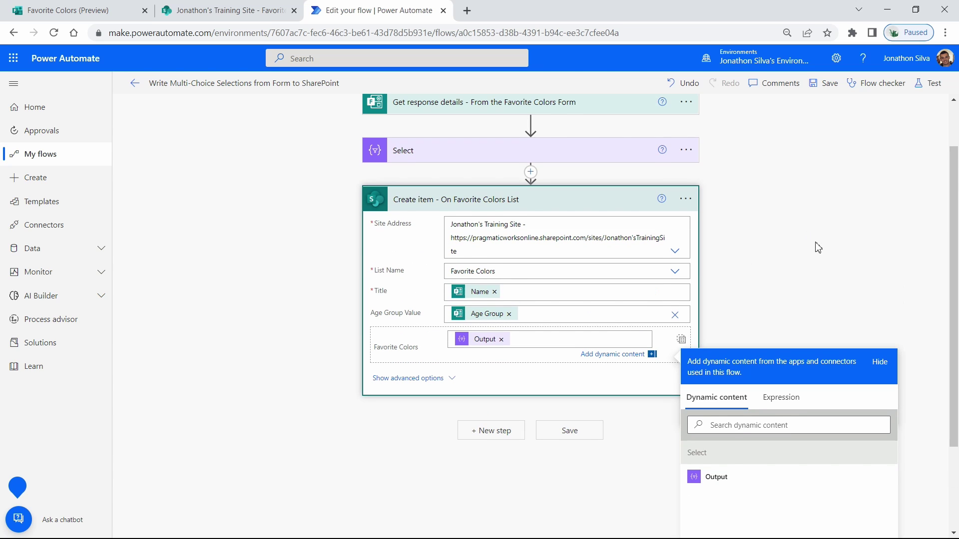
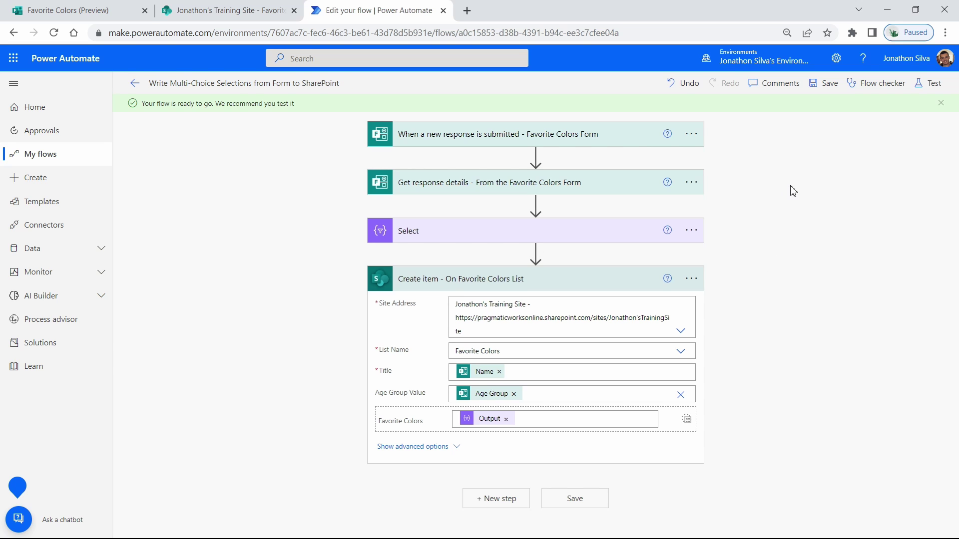
Step: Start a manual test of the flow and switch to the SharePoint Favorite Colors list
click(927, 82)
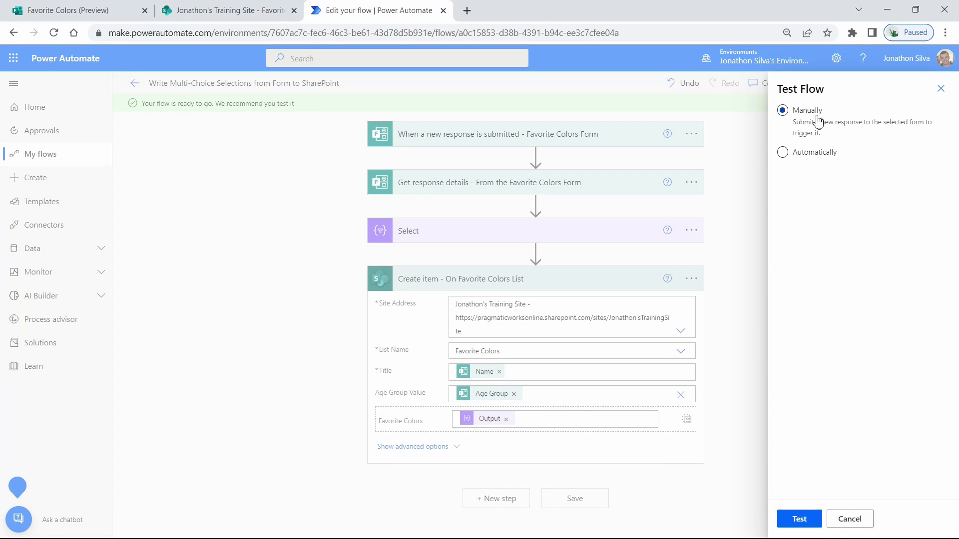
click(801, 521)
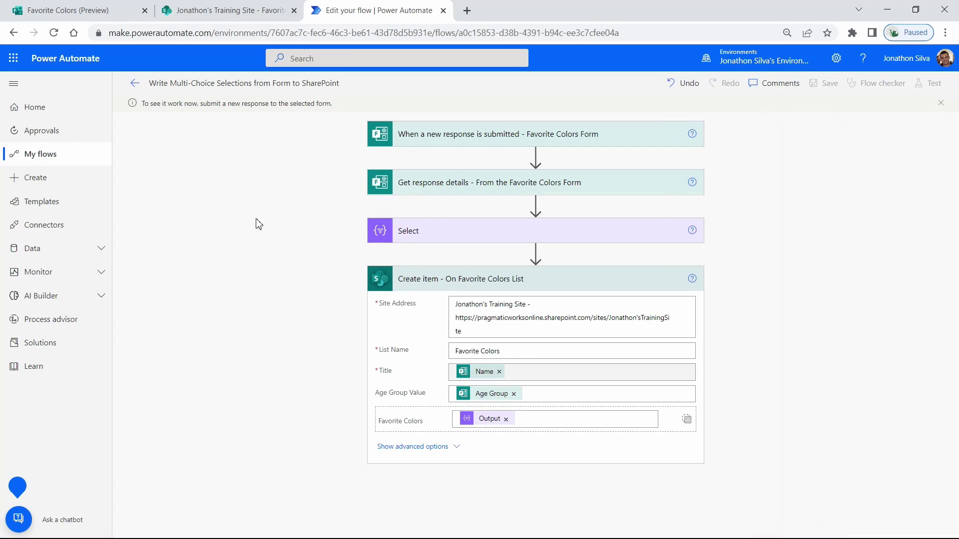
click(208, 6)
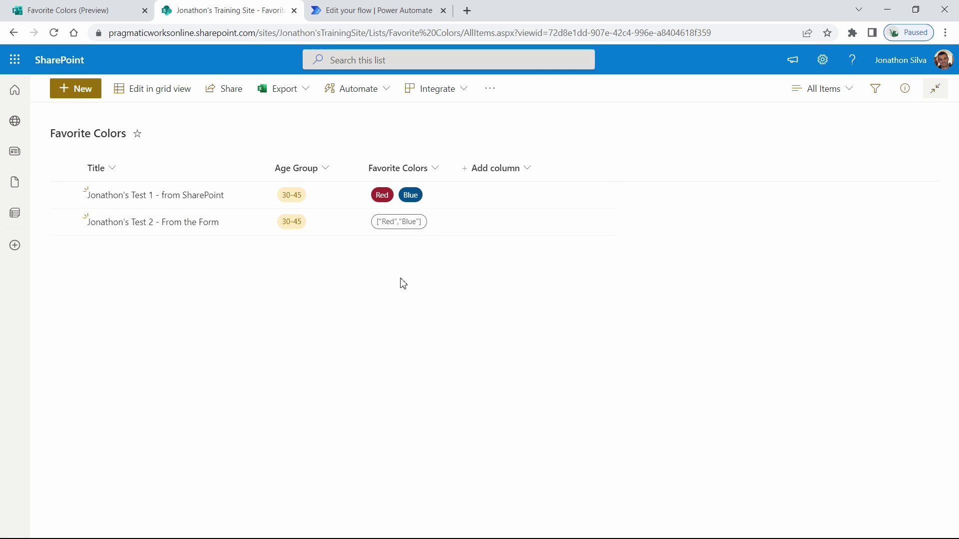
Step: In the Favorite Colors form preview, enter the tester's name followed by "Test 3 - From the Form" as the Name answer
click(111, 14)
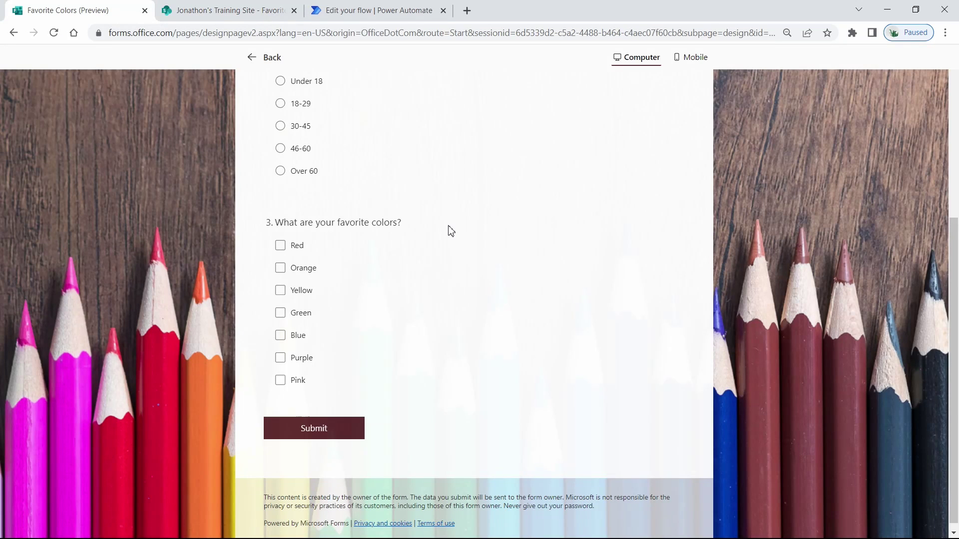
scroll(600, 249, up, 4)
click(324, 188)
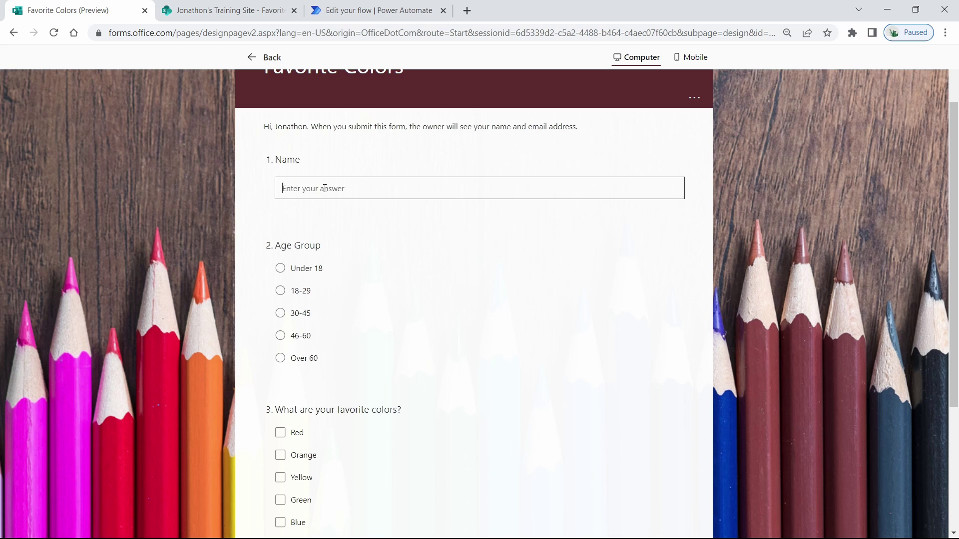
text(J)
click(247, 11)
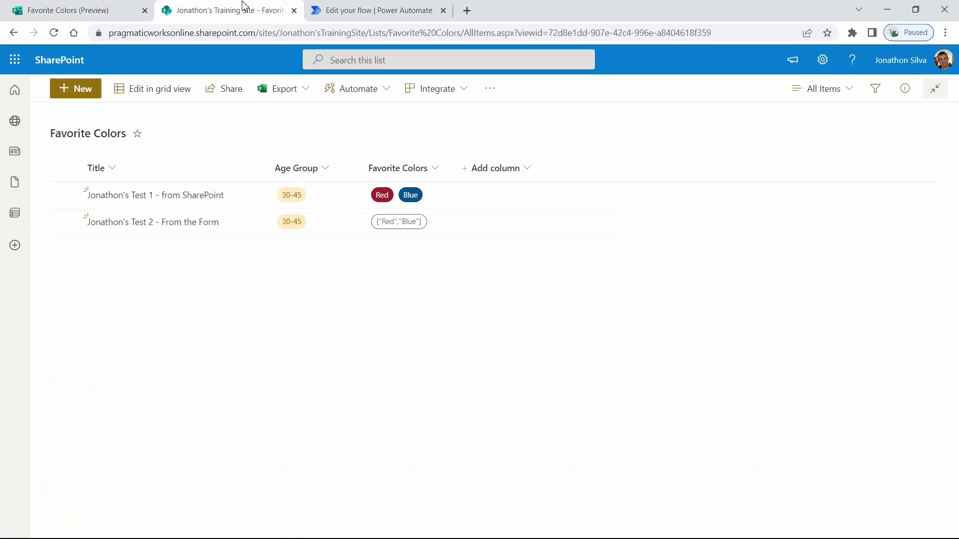
click(65, 10)
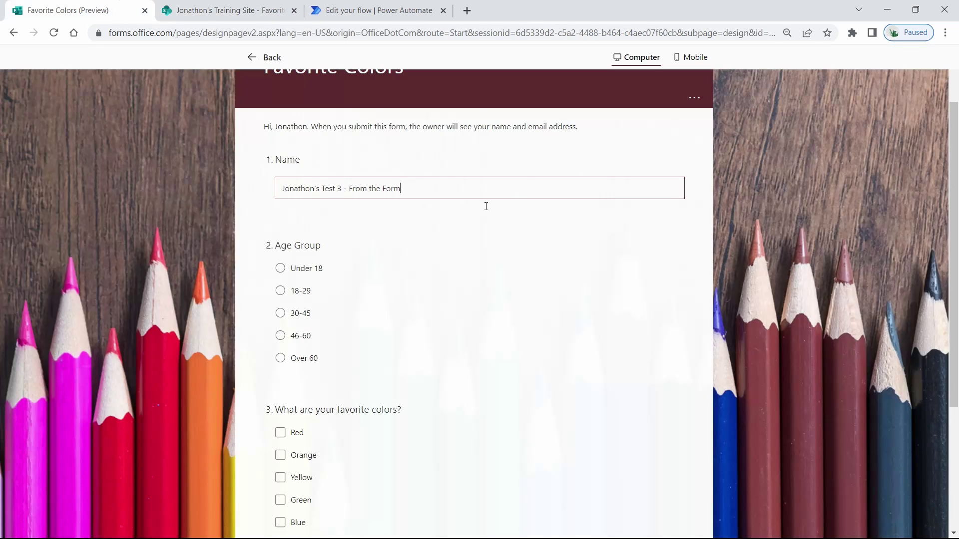
Step: Answer the form with age group 30-45 and favorite colors Red and Blue, and submit the response
click(281, 313)
scroll(304, 381, down, 2)
click(281, 307)
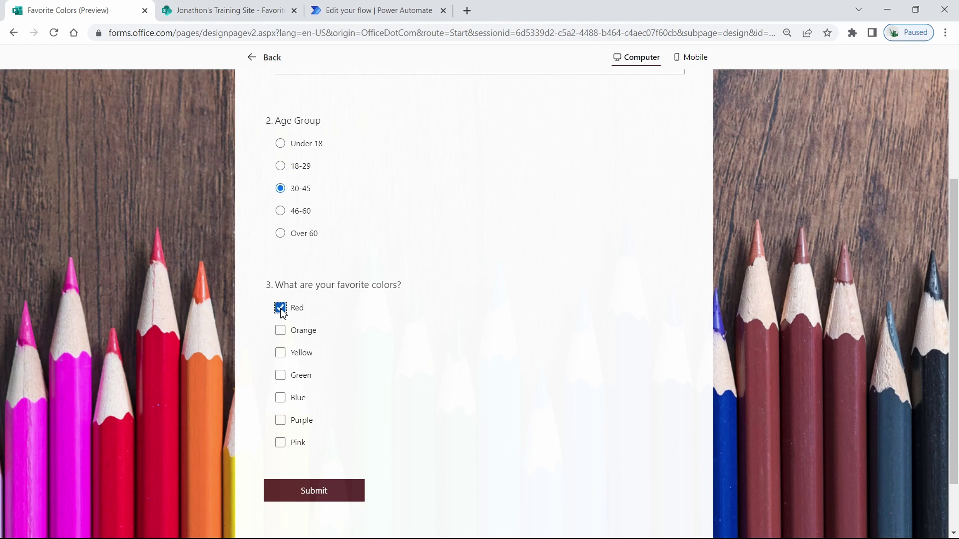
click(282, 399)
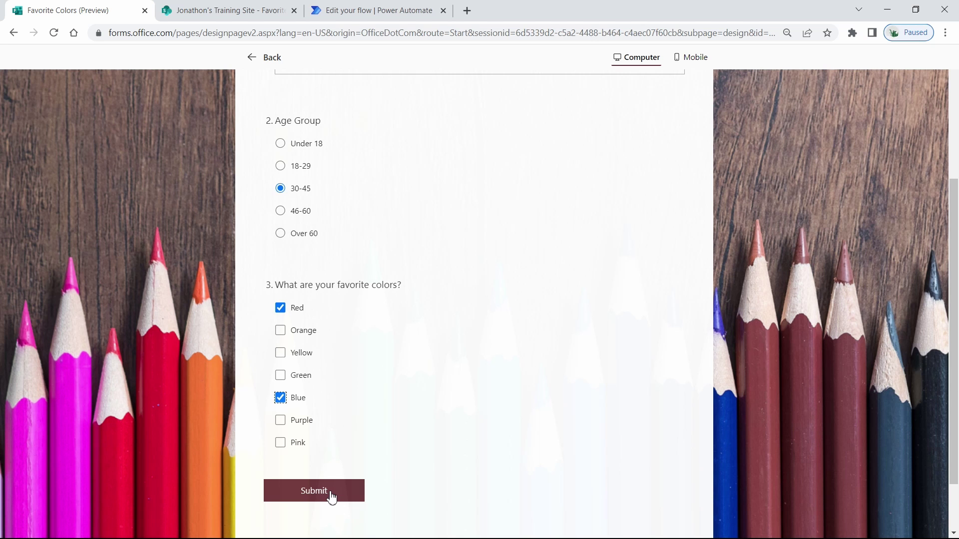
click(362, 6)
click(75, 10)
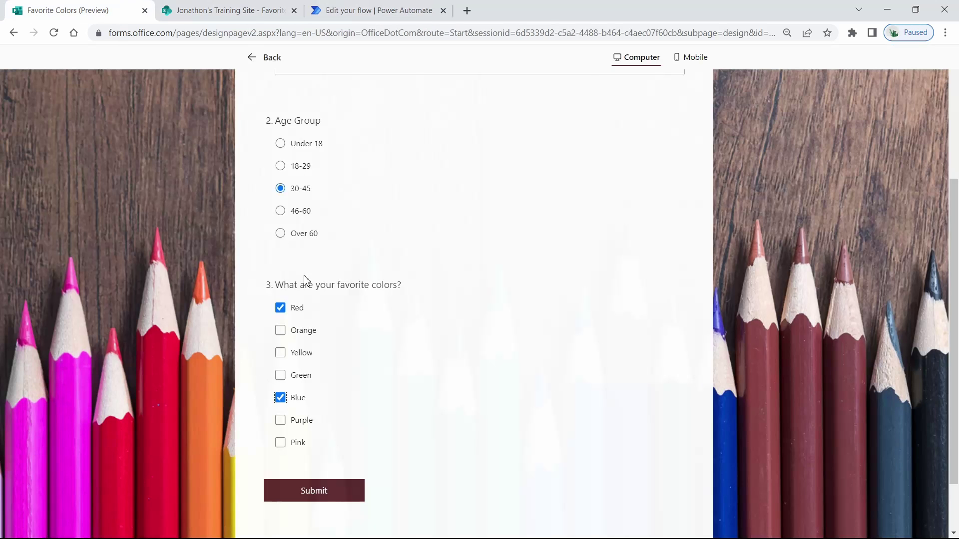
click(324, 494)
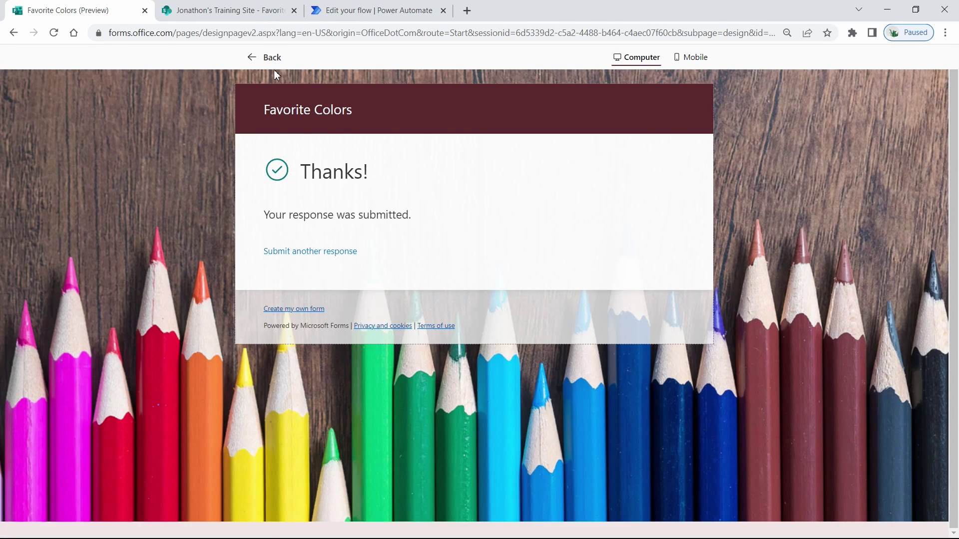
Step: In the Power Automate test run, examine the Favorite Colors values in the inputs of the Create item action
click(380, 10)
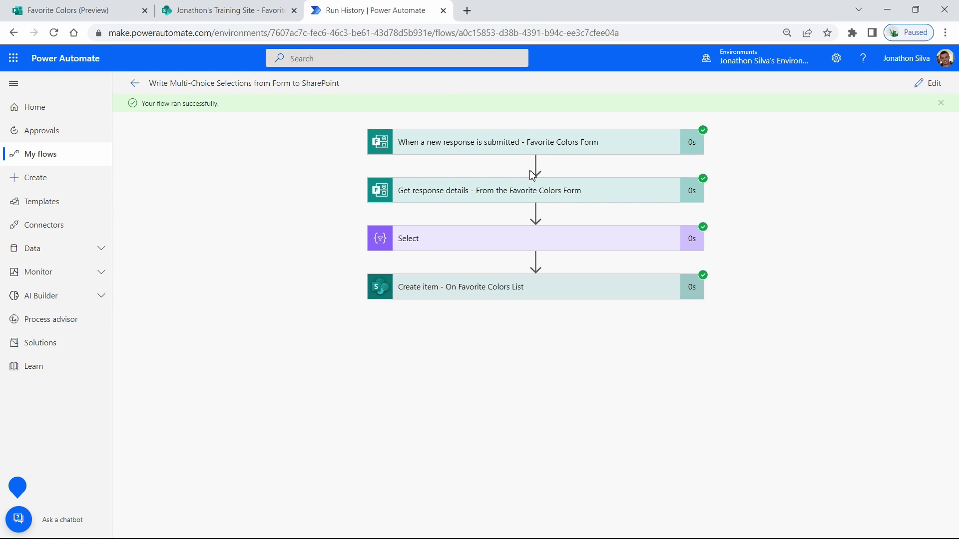
click(513, 296)
scroll(728, 248, down, 3)
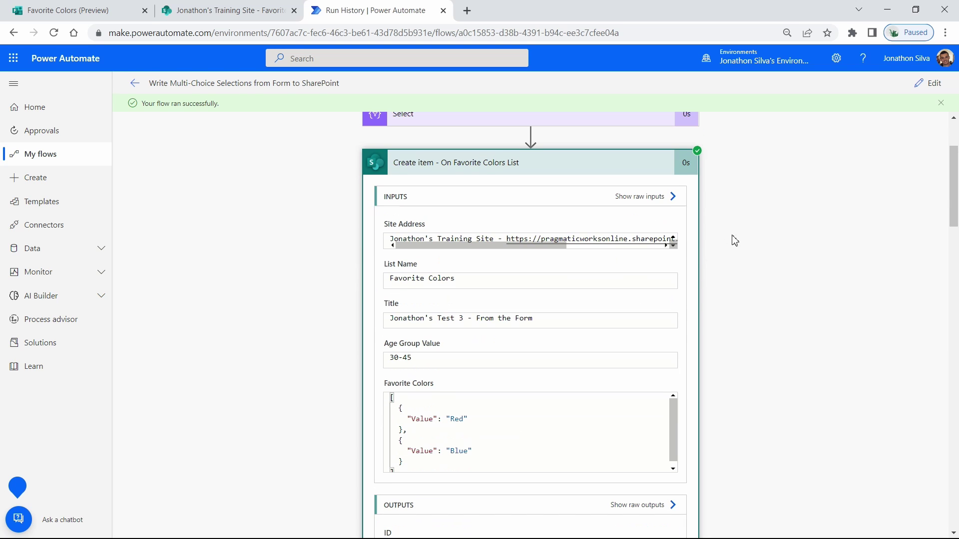
scroll(435, 167, up, 1)
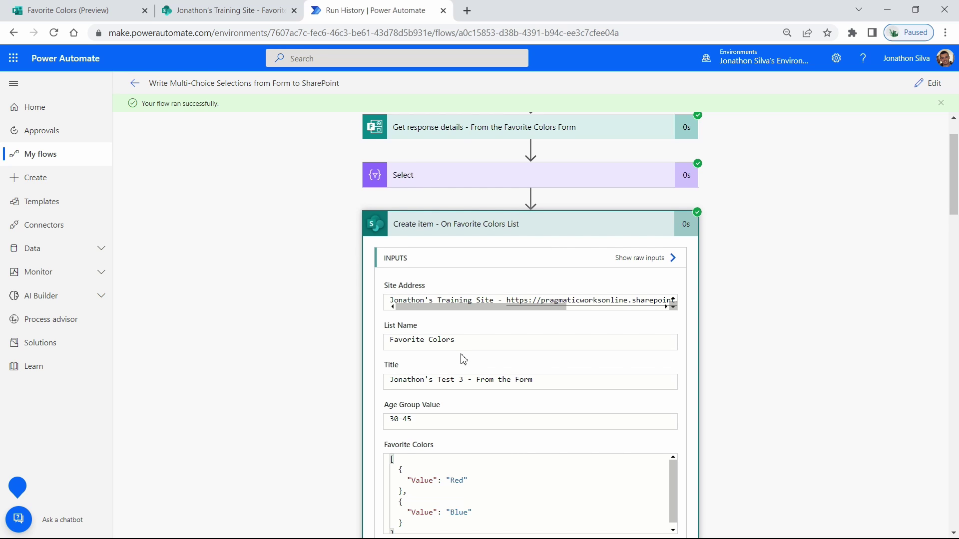
scroll(461, 356, down, 1)
scroll(759, 349, down, 1)
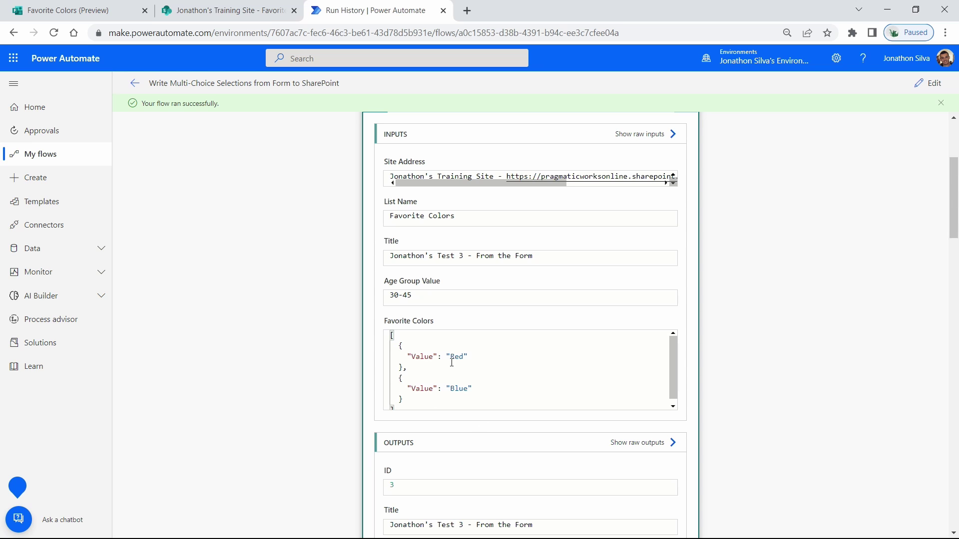
drag(447, 356, 489, 357)
click(495, 360)
click(491, 387)
click(491, 357)
click(486, 389)
scroll(538, 385, down, 1)
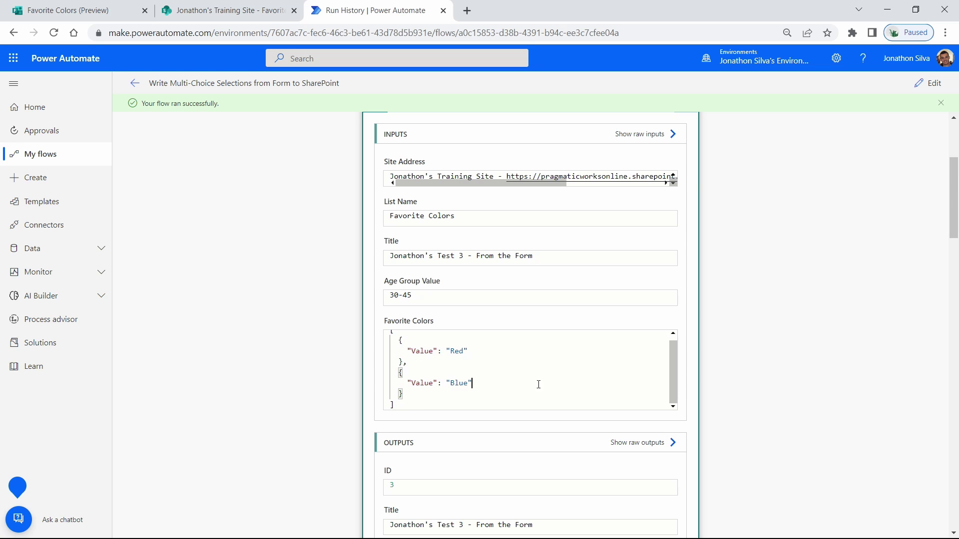
Step: Check the Favorite Colors values in the Create item outputs and view the SharePoint list
scroll(495, 374, down, 3)
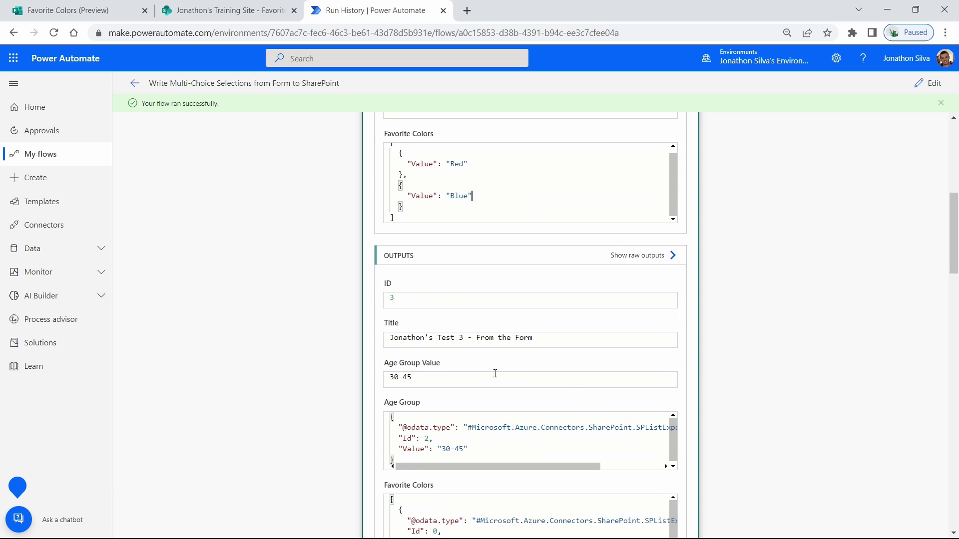
scroll(503, 398, down, 5)
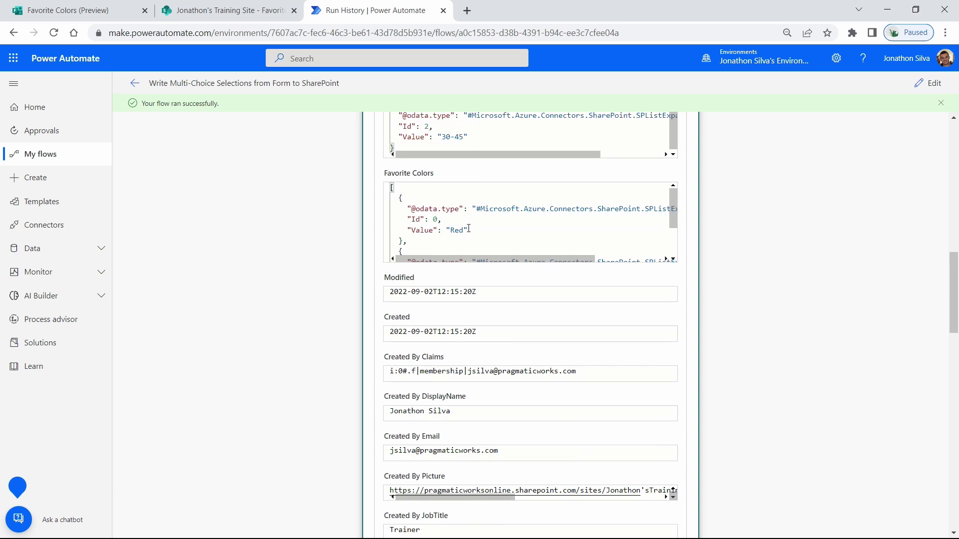
scroll(468, 228, down, 1)
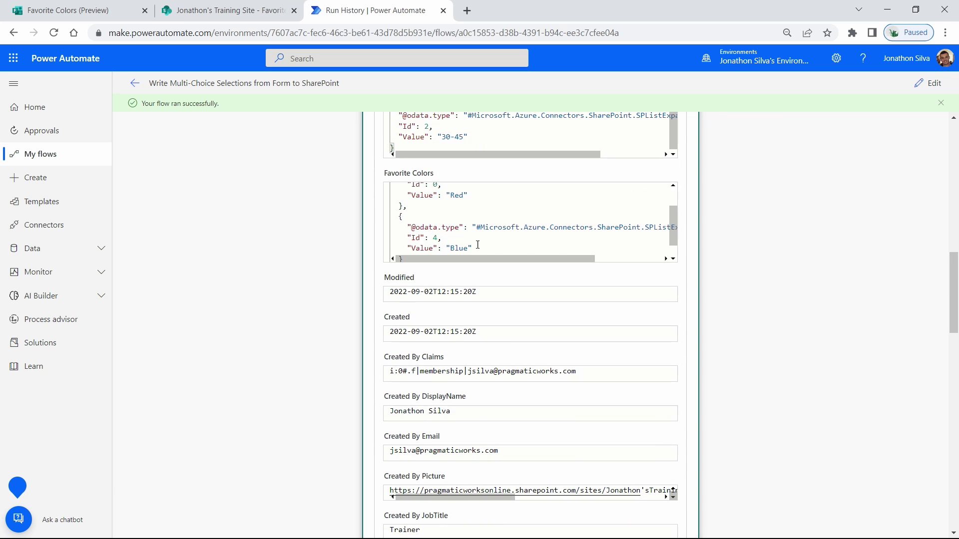
click(230, 15)
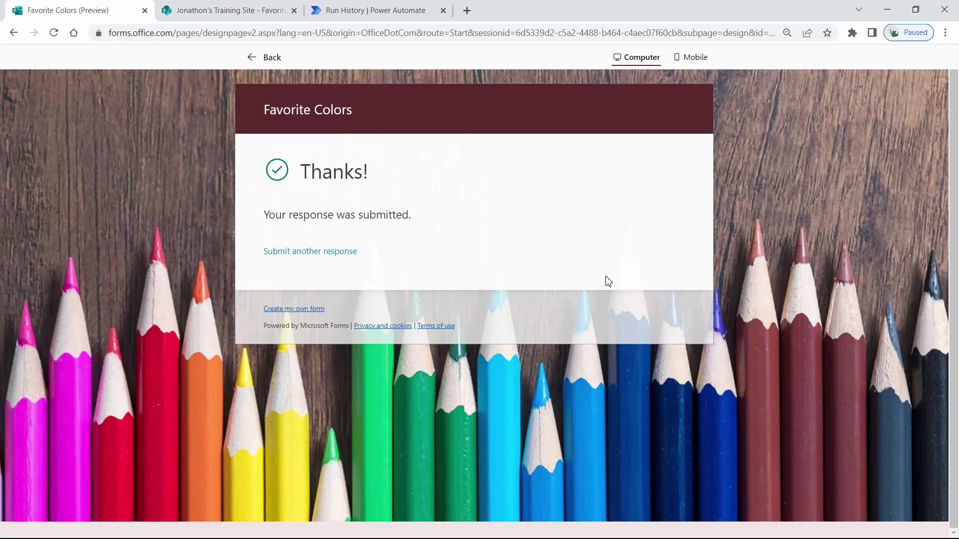
Step: Start another form response named with the tester's name plus "Test 4 - From the Form Again" and set the age group to Under 18
click(101, 11)
click(321, 251)
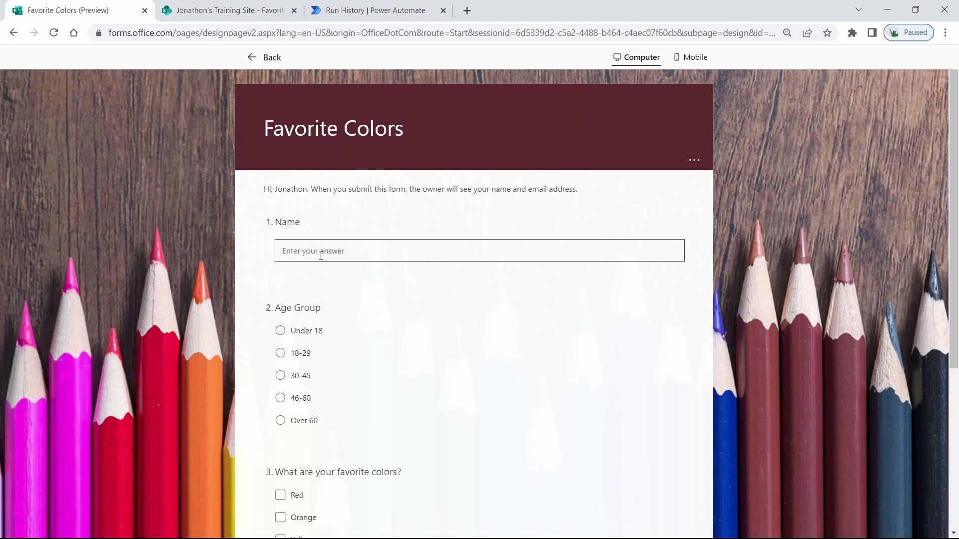
text(Jonathon's Test 4 - From the Form Again)
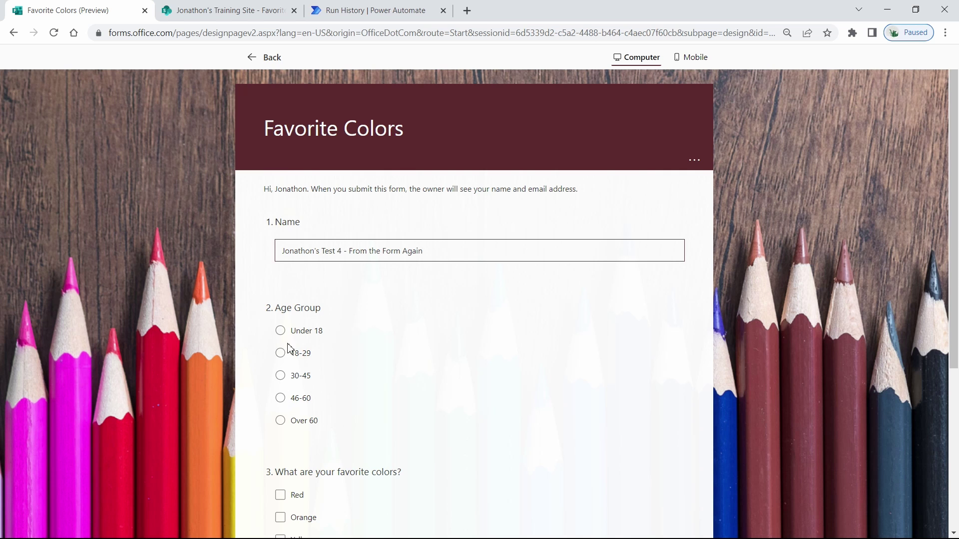
click(280, 331)
Step: Choose Yellow, Green and Pink as the favorite colors and submit the form response
scroll(370, 355, down, 2)
scroll(370, 355, down, 3)
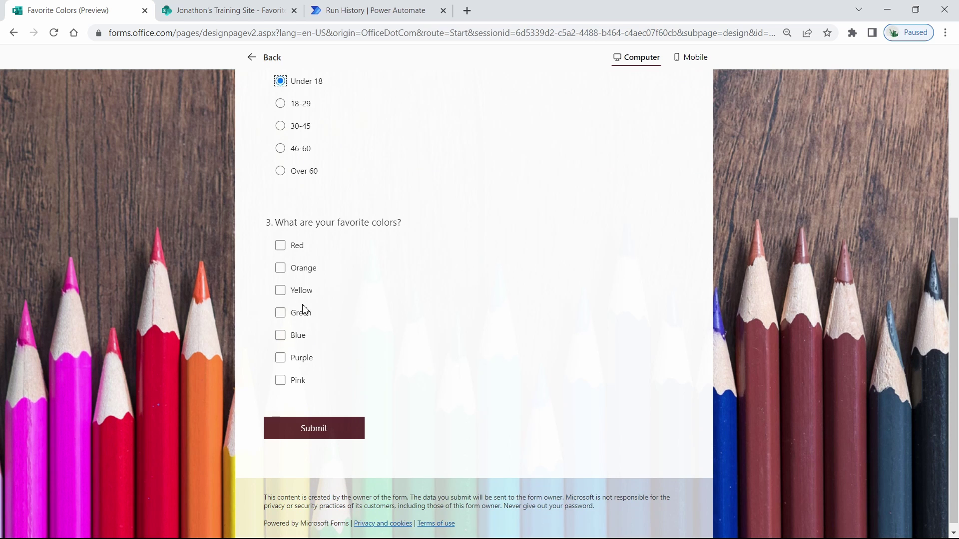
click(289, 296)
click(283, 312)
click(281, 380)
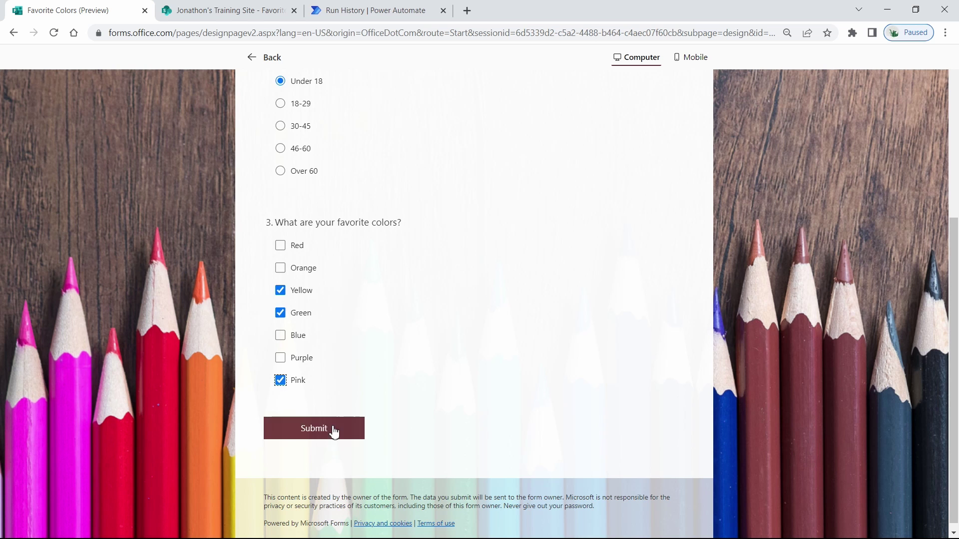
click(336, 432)
Step: Return to the SharePoint Favorite Colors list and reload it to check for the Test 4 item
click(243, 9)
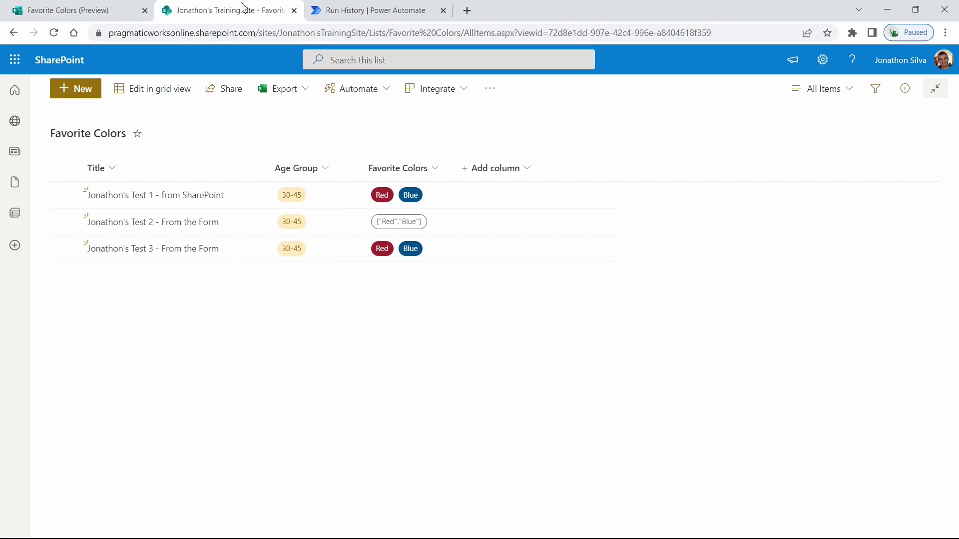
click(128, 7)
click(393, 6)
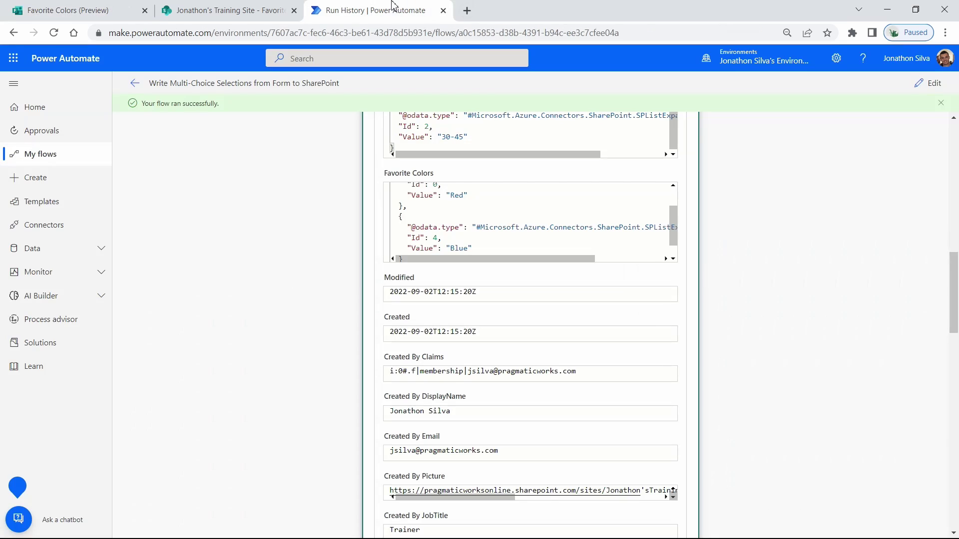
click(128, 8)
click(240, 10)
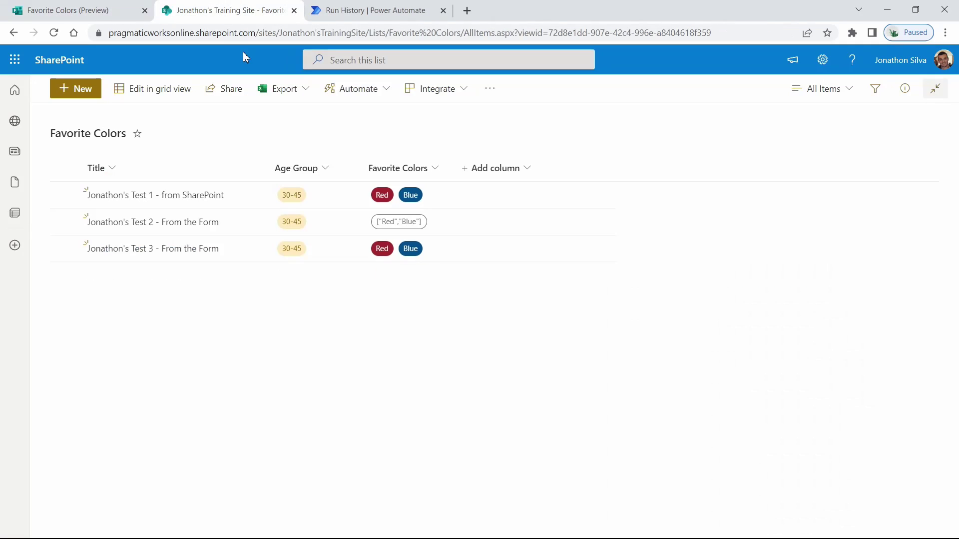
click(54, 33)
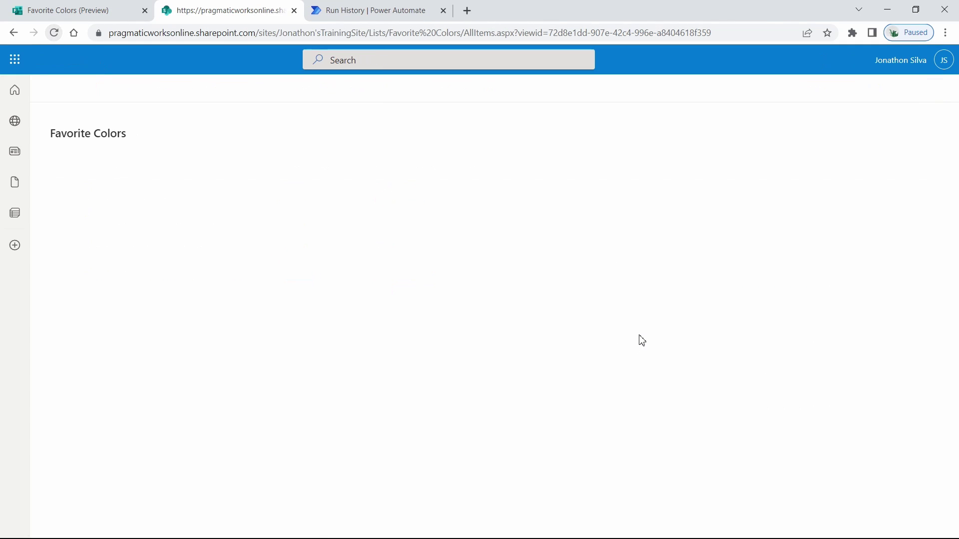